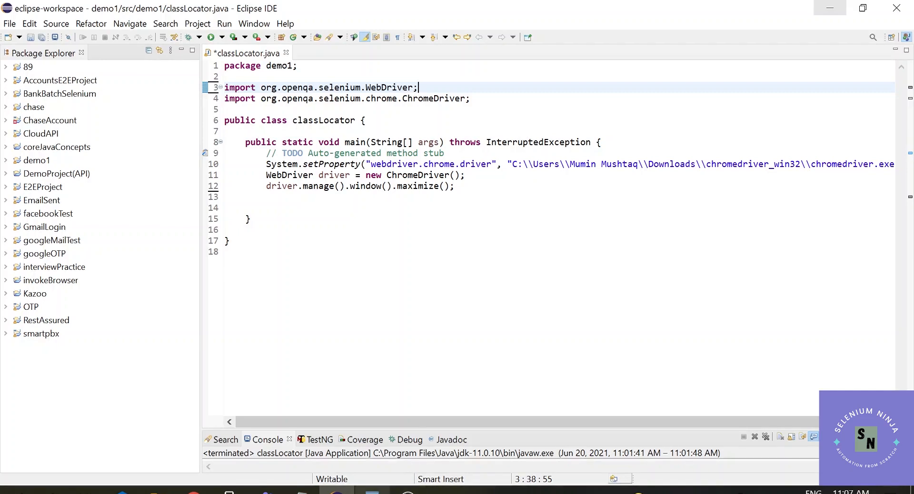
Switch from Eclipse to the WordPad notes on JavaScriptExecutor via the taskbar.
{"action": "left_click", "coordinate": [373, 491]}
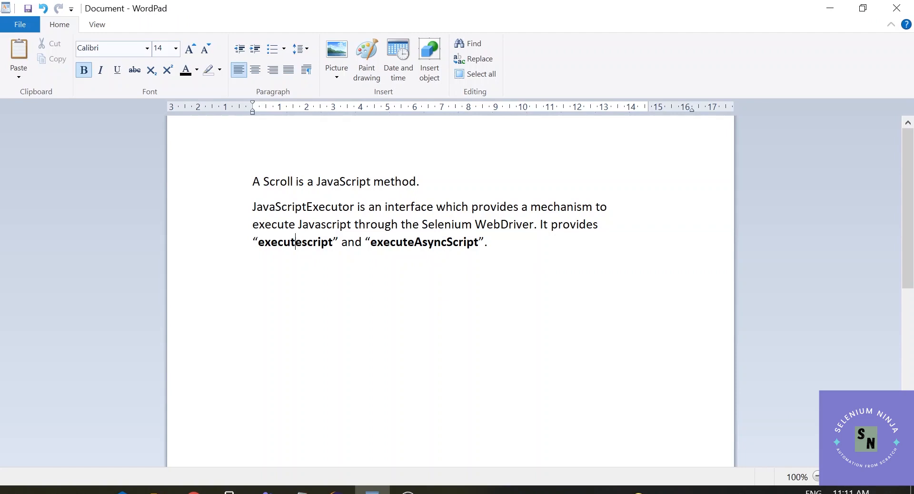
Highlight executeAsyncScript in the notes, then clear the selection.
{"action": "double_click", "coordinate": [295, 242]}
{"action": "double_click", "coordinate": [427, 242]}
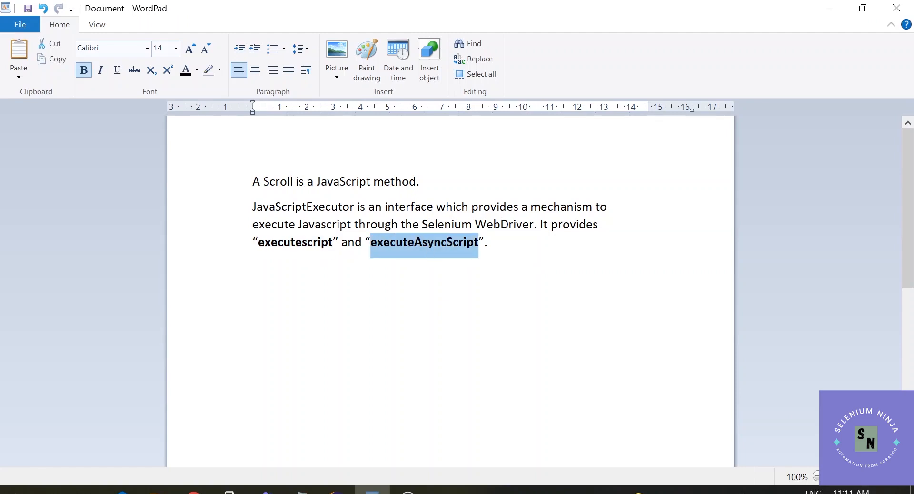
{"action": "left_click", "coordinate": [429, 268]}
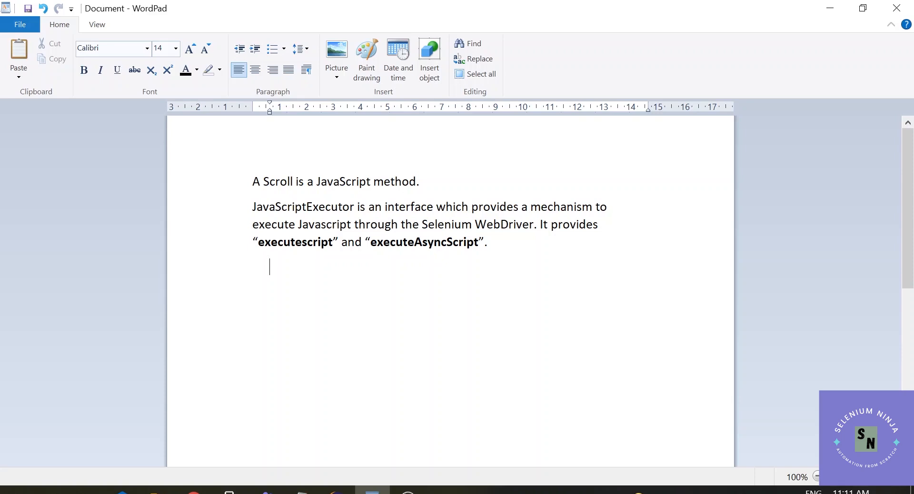
After the ChromeDriver line, add a driver.get("") call via content assist.
{"action": "key", "text": "alt+Tab"}
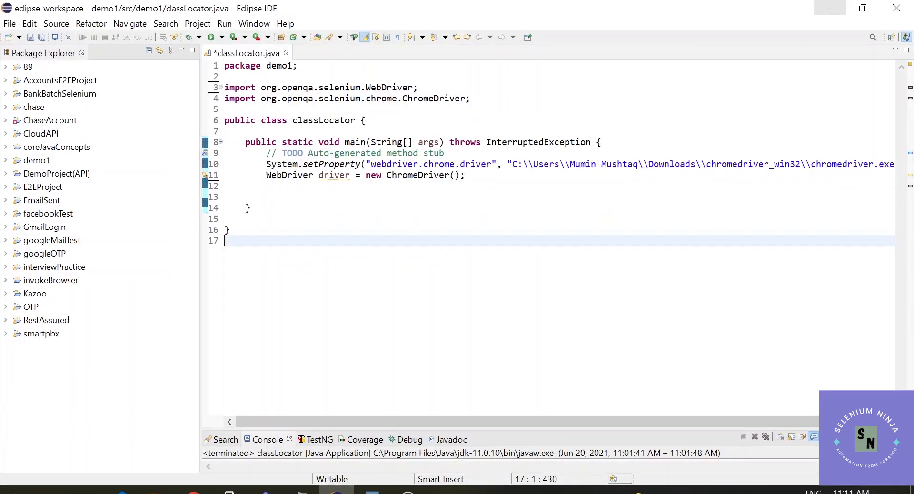
{"action": "left_click_drag", "start_coordinate": [465, 174], "coordinate": [266, 164]}
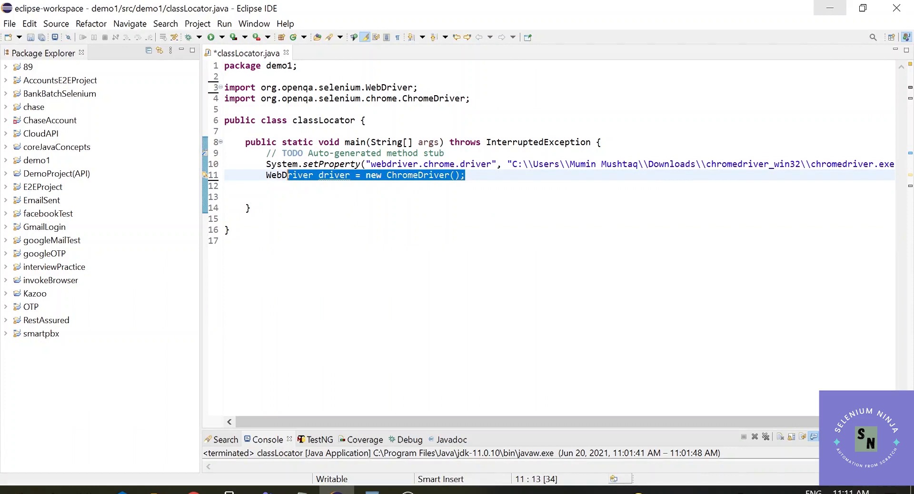
{"action": "left_click", "coordinate": [500, 208]}
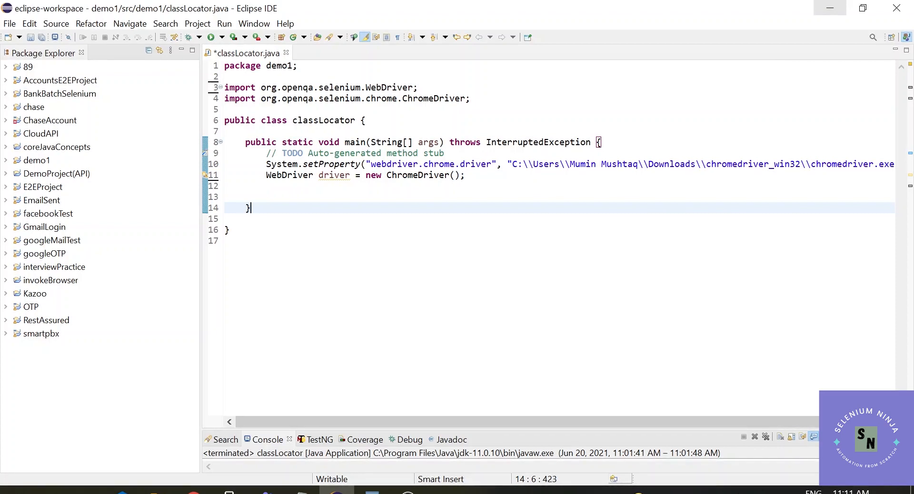
{"action": "left_click", "coordinate": [466, 175]}
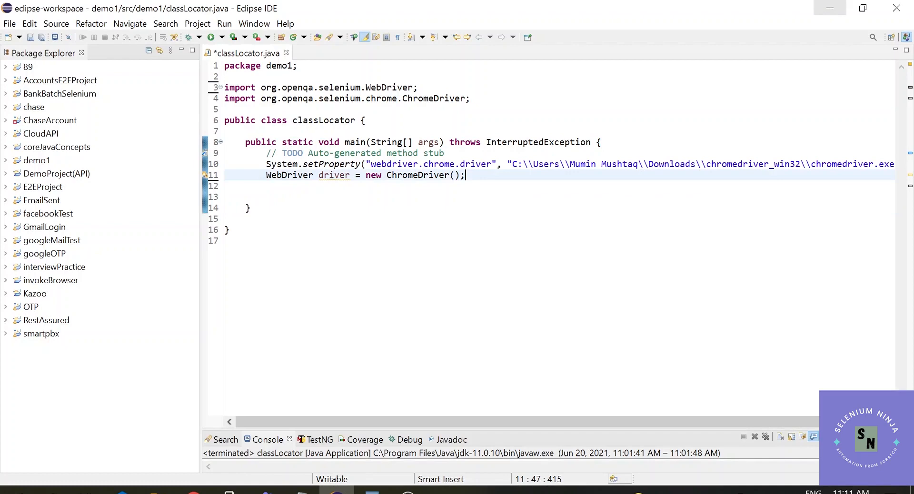
{"action": "key", "text": "Return"}
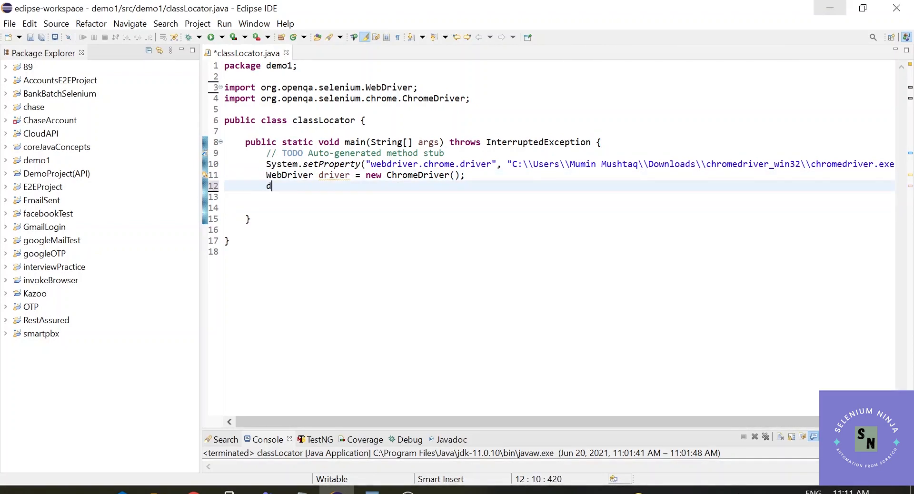
{"action": "type", "text": "driver.ge"}
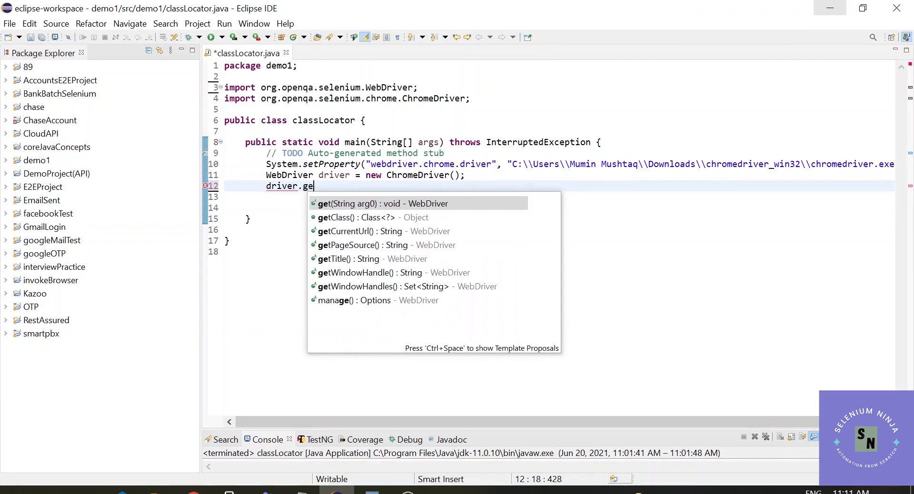
{"action": "type", "text": "t"}
{"action": "key", "text": "Return"}
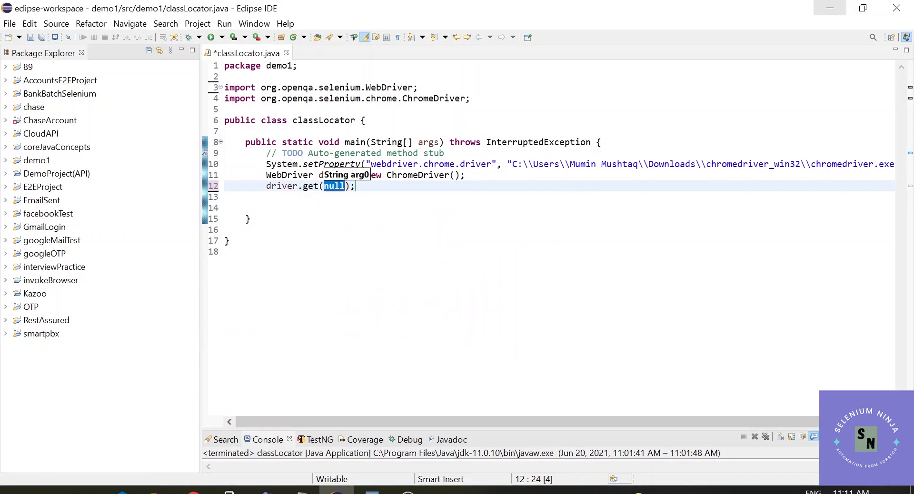
{"action": "type", "text": "\""}
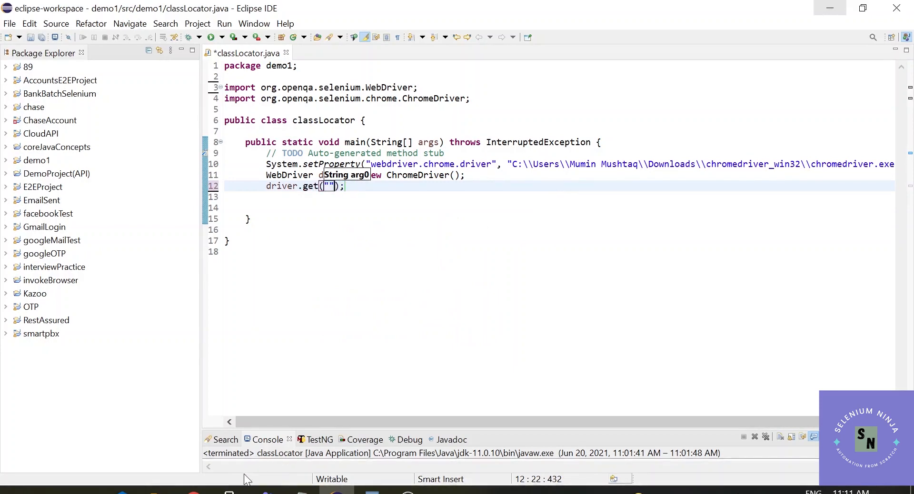
Copy the amazon.in address from Chrome into the get call, then show the page.
{"action": "key", "text": "alt+Tab"}
{"action": "type", "text": "ama"}
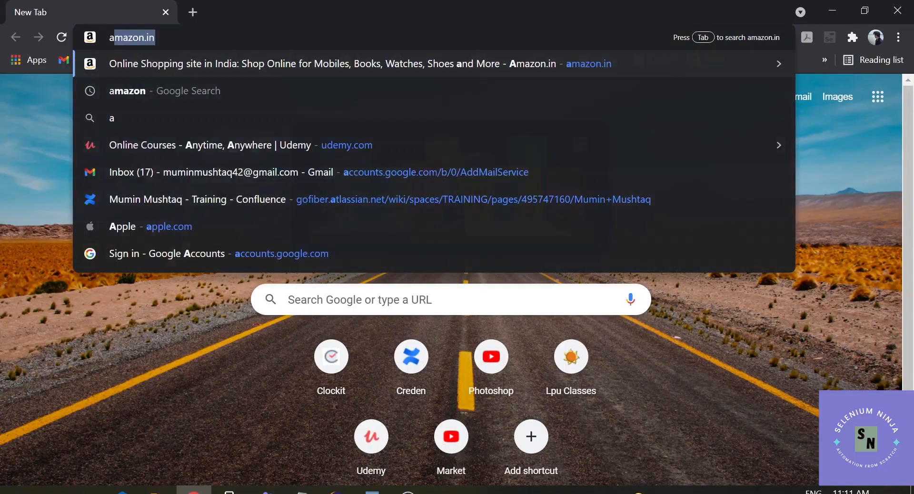
{"action": "key", "text": "Return"}
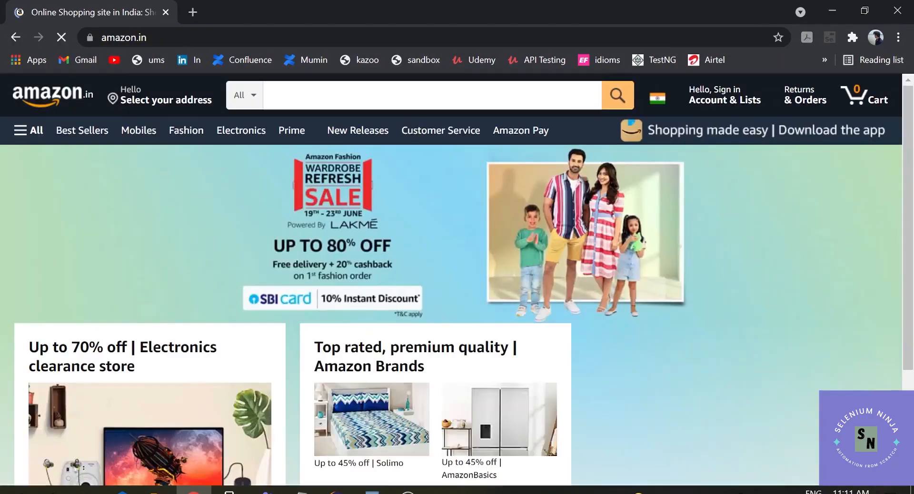
{"action": "key", "text": "ctrl+l"}
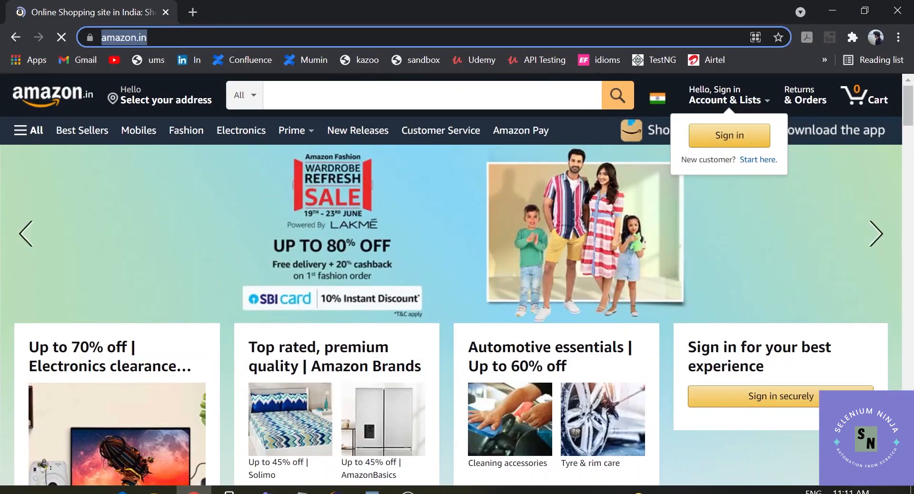
{"action": "key", "text": "alt+Tab"}
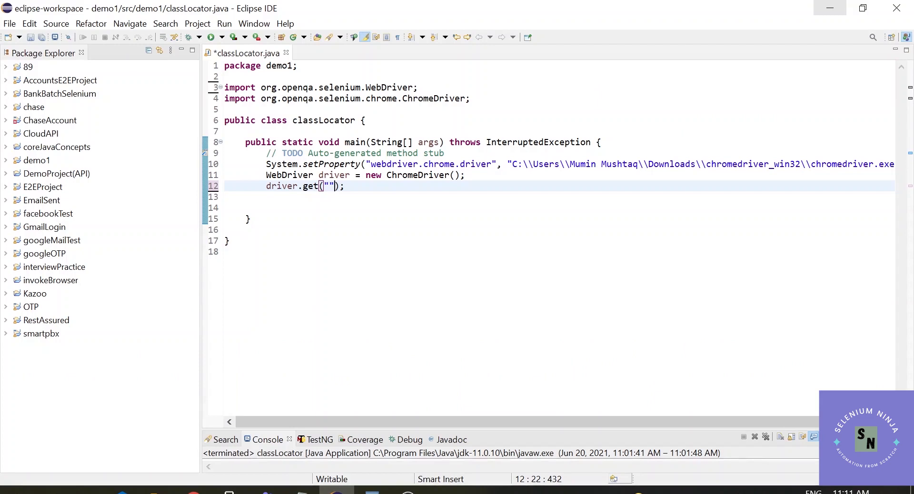
{"action": "type", "text": "https://www.amazon.in/"}
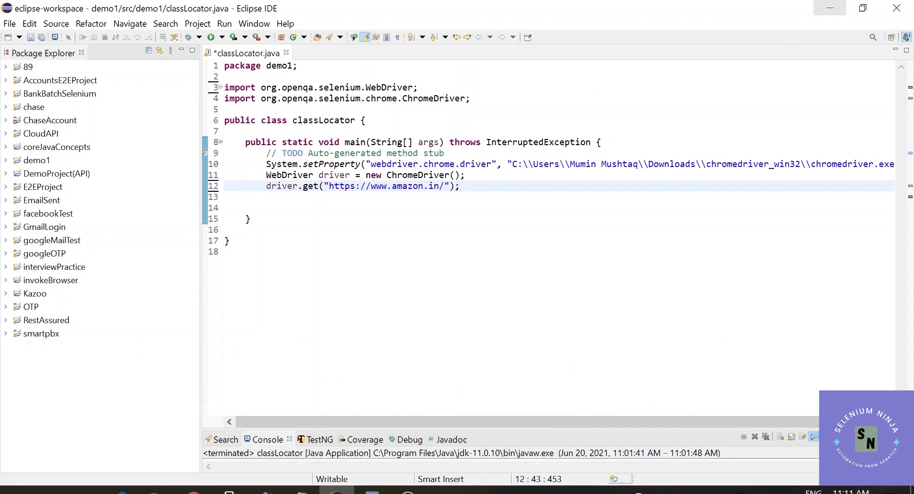
{"action": "key", "text": "End"}
{"action": "key", "text": "Return"}
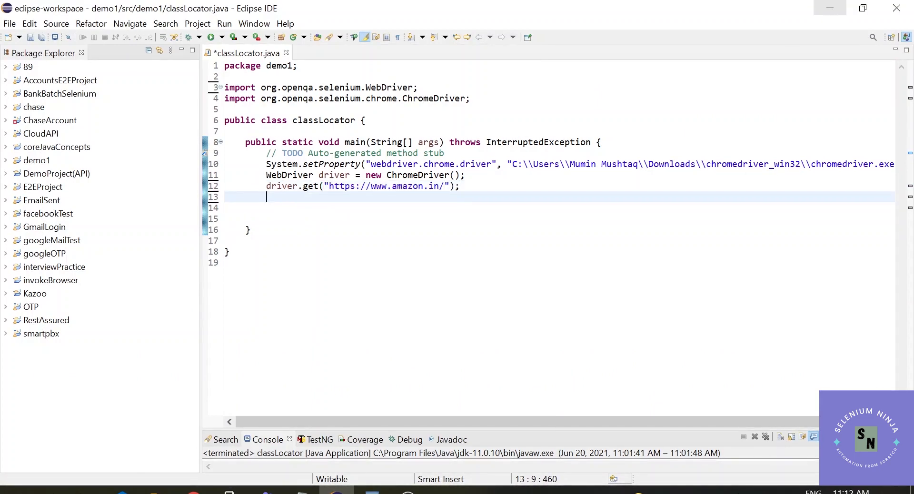
{"action": "key", "text": "alt+Tab"}
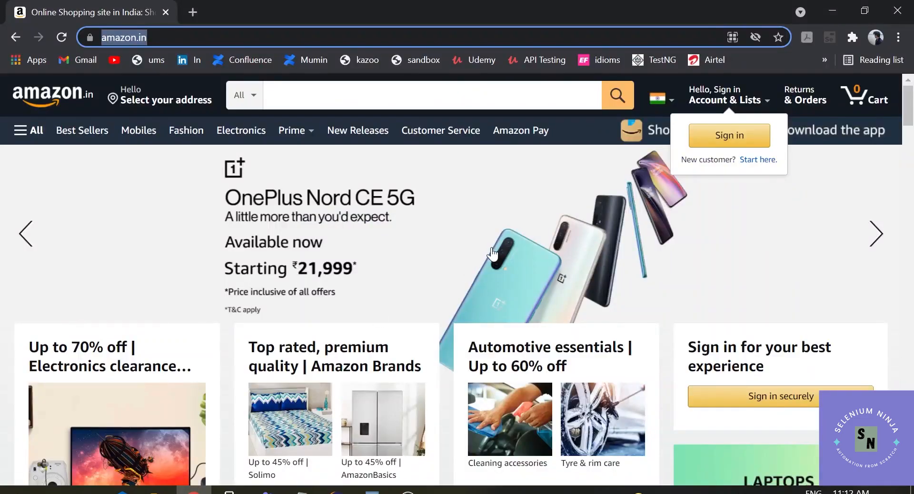
{"action": "scroll", "coordinate": [450, 280], "scroll_direction": "down", "scroll_amount": 5}
{"action": "scroll", "coordinate": [493, 255], "scroll_direction": "up", "scroll_amount": 5}
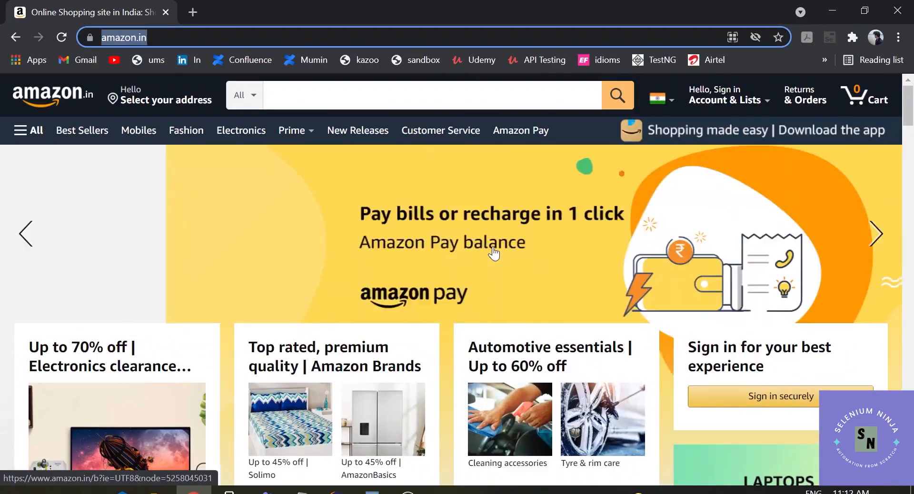
{"action": "scroll", "coordinate": [494, 253], "scroll_direction": "down", "scroll_amount": 5}
{"action": "scroll", "coordinate": [493, 253], "scroll_direction": "down", "scroll_amount": 5}
{"action": "scroll", "coordinate": [493, 253], "scroll_direction": "down", "scroll_amount": 5}
{"action": "scroll", "coordinate": [494, 252], "scroll_direction": "down", "scroll_amount": 5}
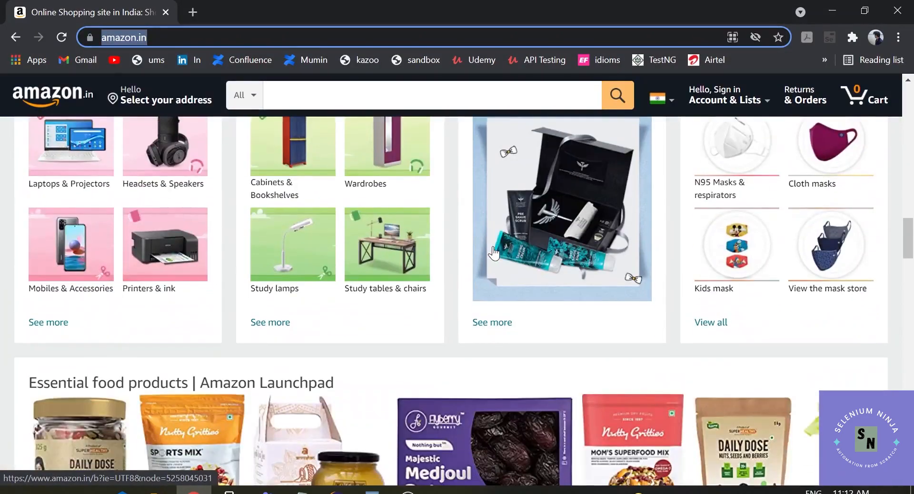
{"action": "scroll", "coordinate": [494, 253], "scroll_direction": "down", "scroll_amount": 5}
{"action": "scroll", "coordinate": [493, 254], "scroll_direction": "down", "scroll_amount": 5}
{"action": "scroll", "coordinate": [493, 253], "scroll_direction": "down", "scroll_amount": 3}
{"action": "scroll", "coordinate": [493, 253], "scroll_direction": "down", "scroll_amount": 5}
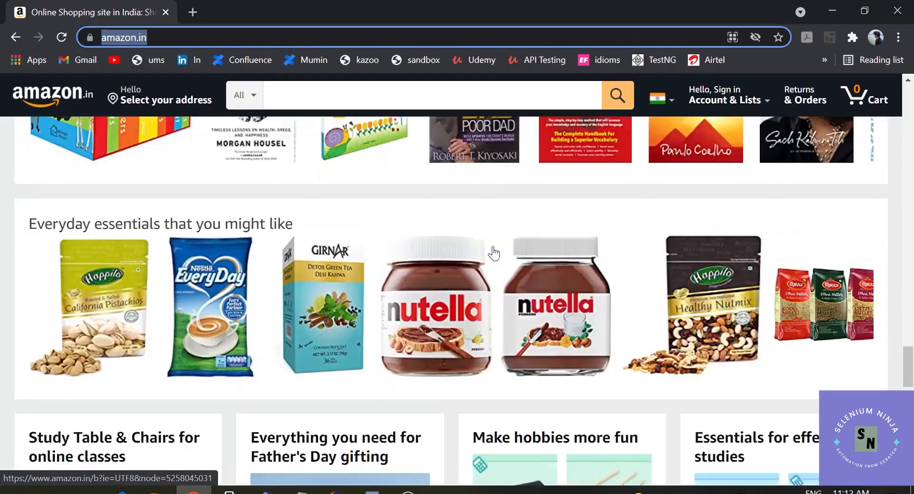
{"action": "scroll", "coordinate": [493, 253], "scroll_direction": "down", "scroll_amount": 3}
{"action": "scroll", "coordinate": [493, 253], "scroll_direction": "down", "scroll_amount": 5}
{"action": "scroll", "coordinate": [493, 253], "scroll_direction": "down", "scroll_amount": 1}
{"action": "scroll", "coordinate": [493, 252], "scroll_direction": "up", "scroll_amount": 5}
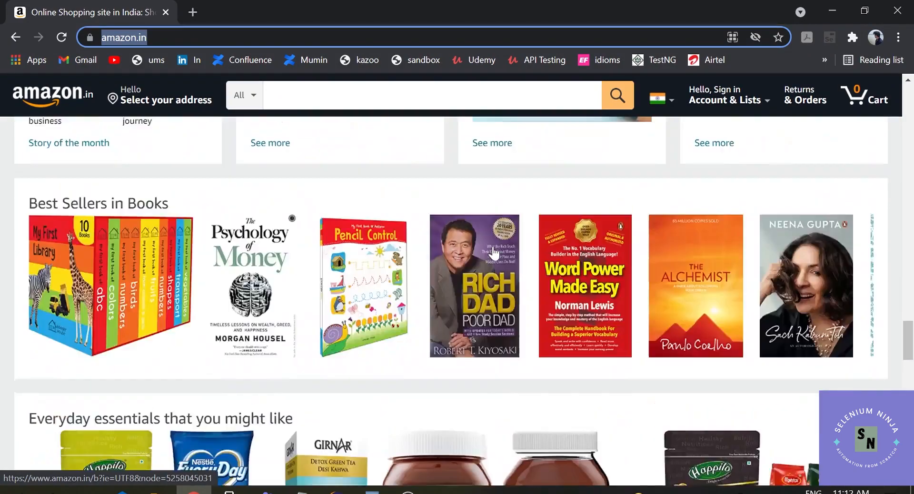
{"action": "scroll", "coordinate": [493, 251], "scroll_direction": "up", "scroll_amount": 3}
{"action": "scroll", "coordinate": [643, 264], "scroll_direction": "up", "scroll_amount": 4}
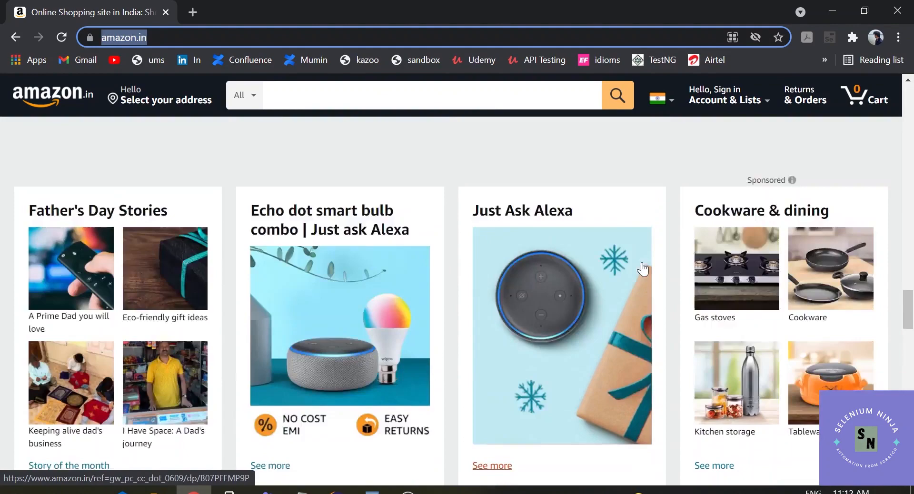
{"action": "scroll", "coordinate": [643, 265], "scroll_direction": "up", "scroll_amount": 5}
{"action": "scroll", "coordinate": [643, 264], "scroll_direction": "up", "scroll_amount": 5}
{"action": "scroll", "coordinate": [640, 267], "scroll_direction": "up", "scroll_amount": 5}
{"action": "scroll", "coordinate": [639, 262], "scroll_direction": "up", "scroll_amount": 2}
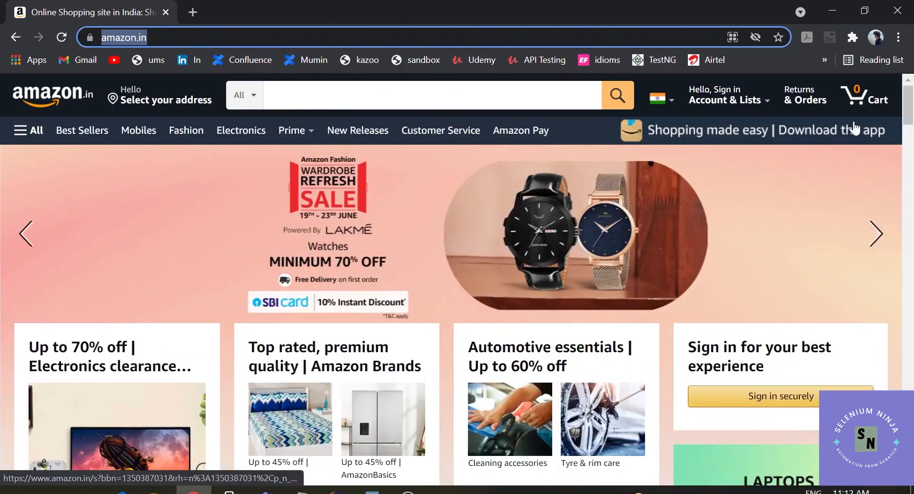
{"action": "left_click", "coordinate": [899, 38]}
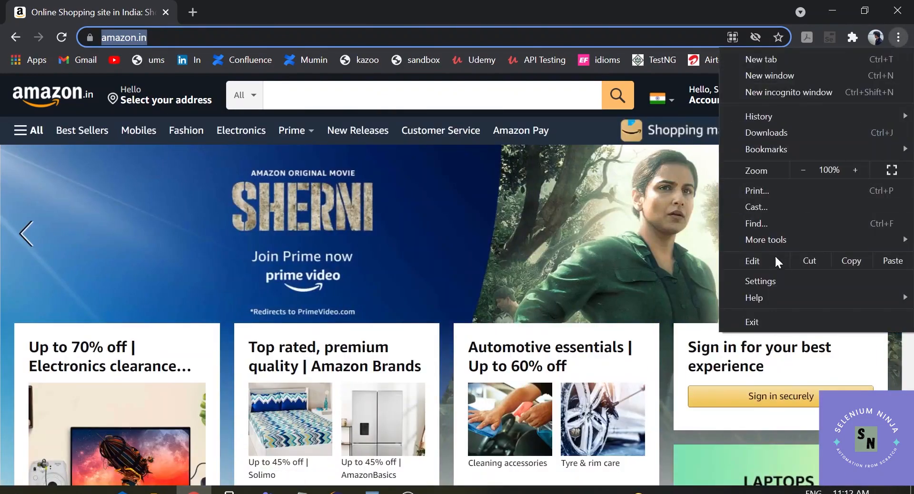
Run window.scrollBy(0,1000) in the DevTools Console and select the (0,1000) arguments.
{"action": "mouse_move", "coordinate": [765, 240]}
{"action": "left_click", "coordinate": [582, 355]}
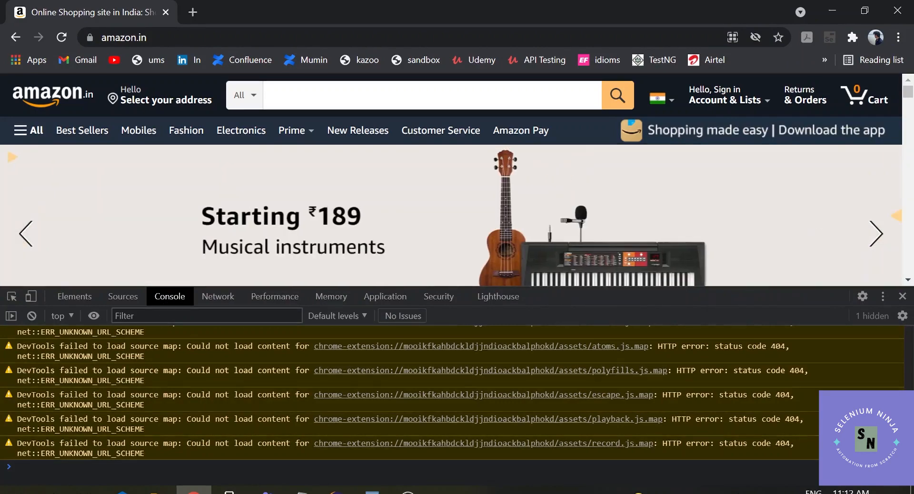
{"action": "type", "text": "win"}
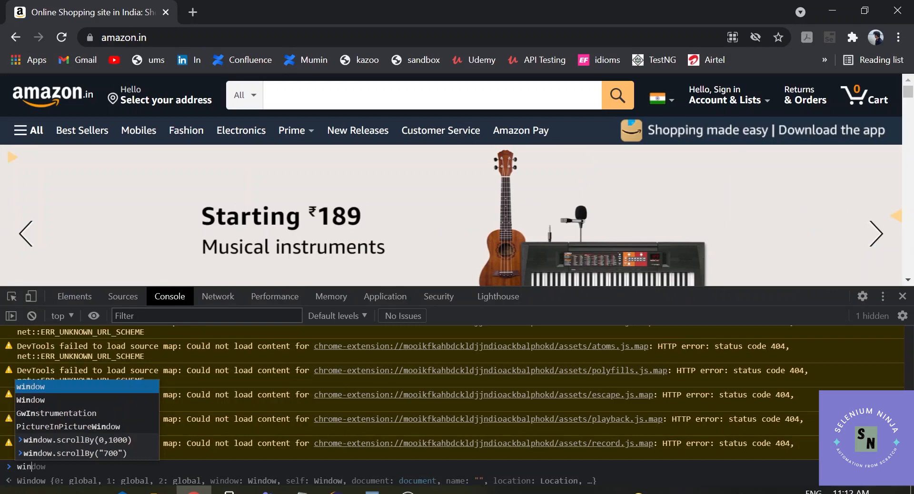
{"action": "key", "text": "Tab"}
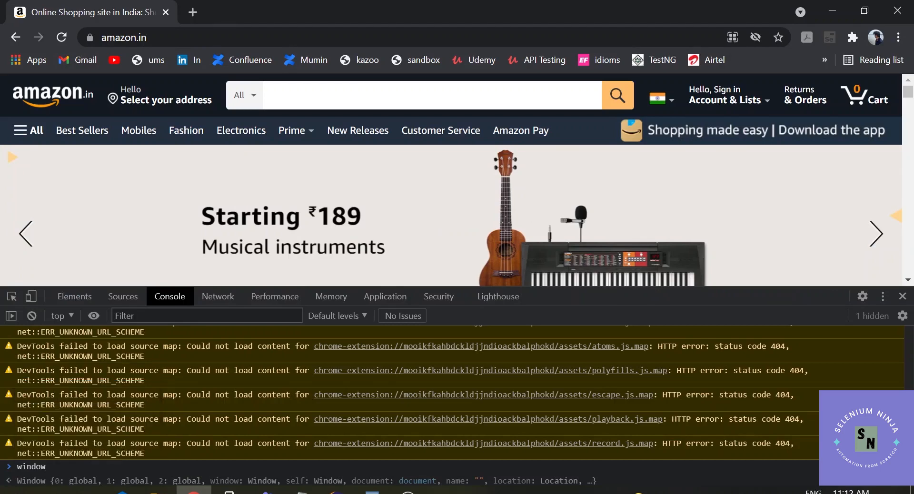
{"action": "type", "text": "window."}
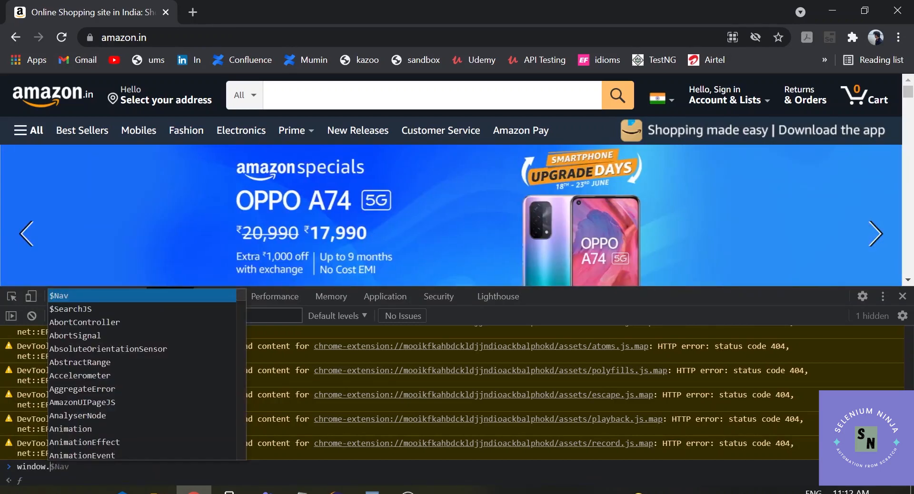
{"action": "type", "text": "scro"}
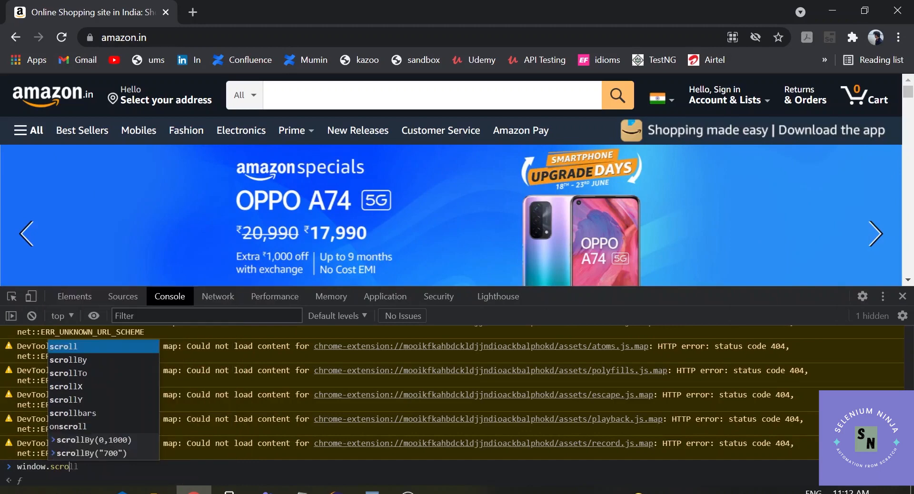
{"action": "type", "text": "llB"}
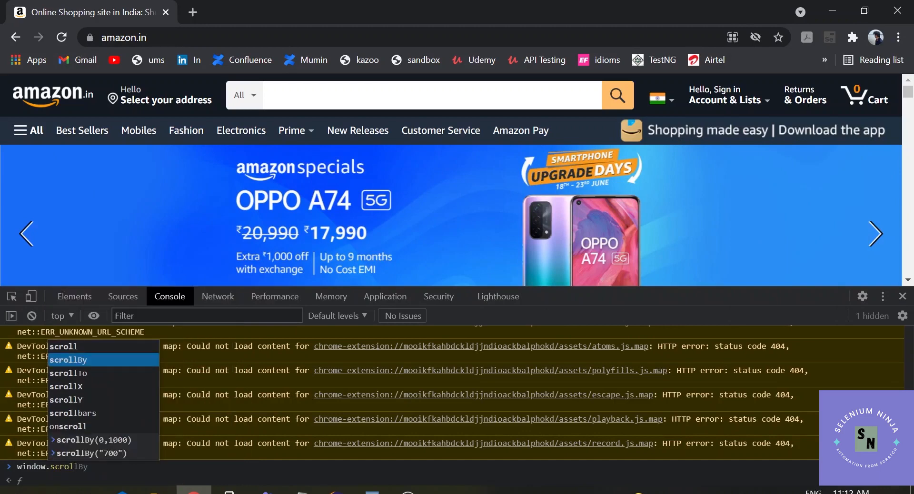
{"action": "key", "text": "Tab"}
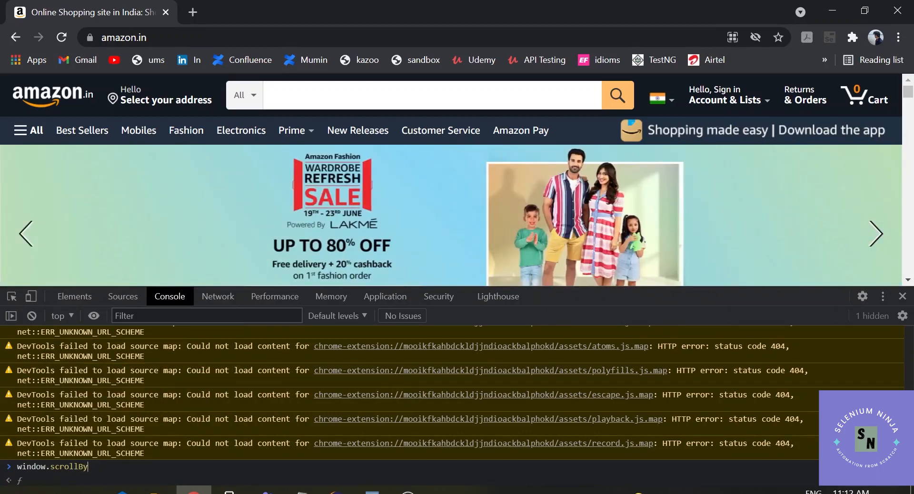
{"action": "type", "text": "()"}
{"action": "key", "text": "Left"}
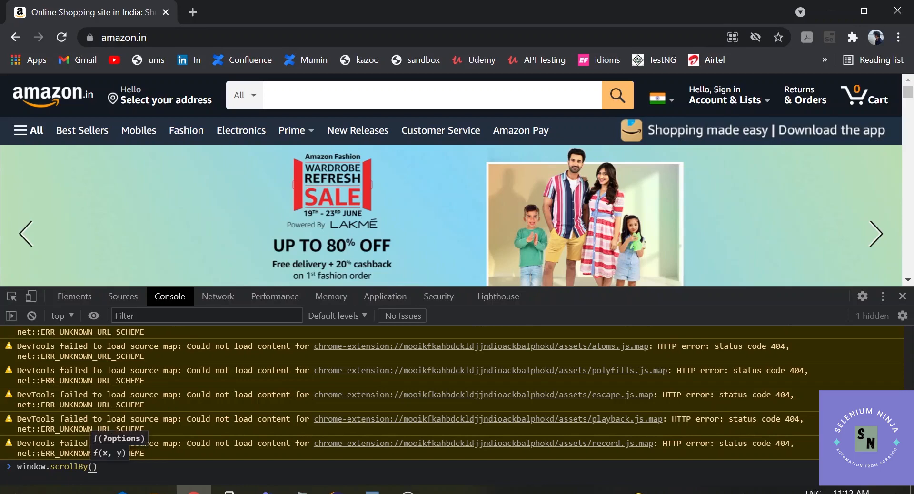
{"action": "type", "text": "0,"}
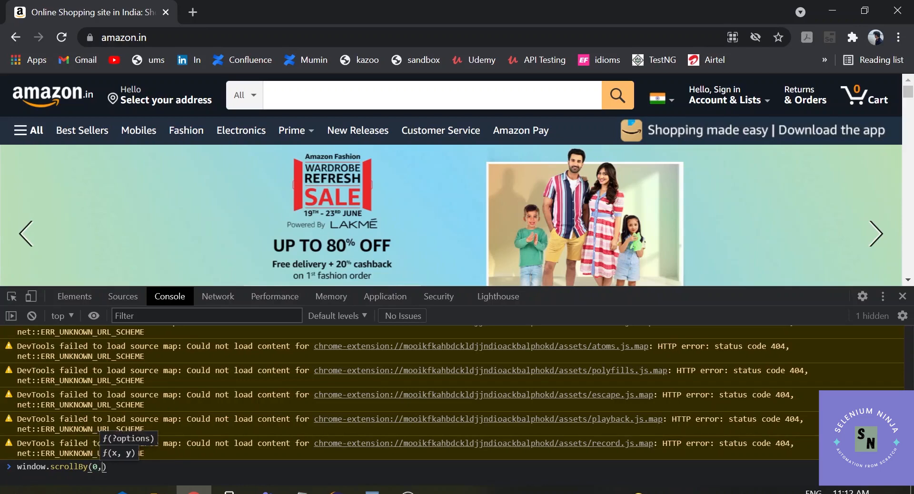
{"action": "type", "text": "1000"}
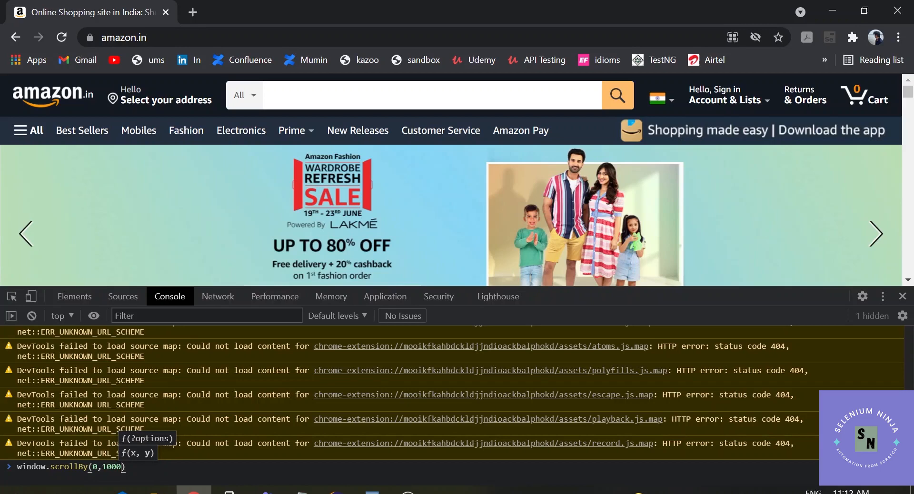
{"action": "key", "text": "Return"}
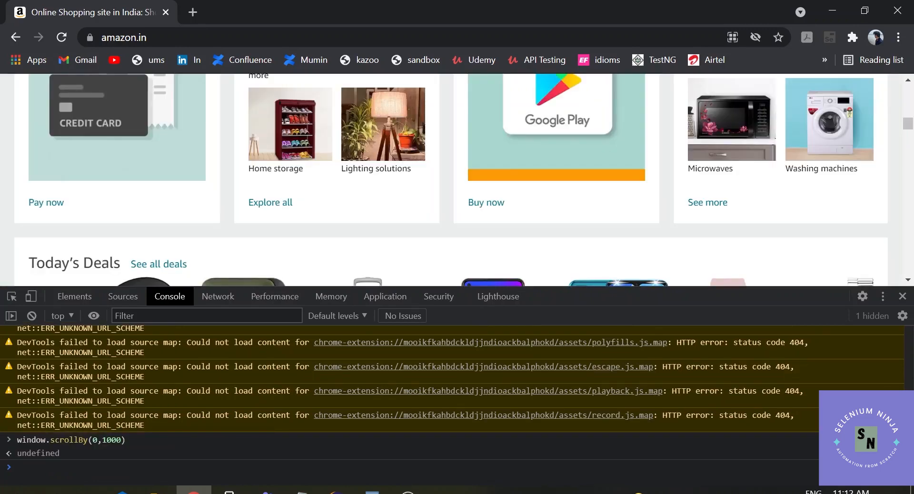
{"action": "scroll", "coordinate": [428, 219], "scroll_direction": "up", "scroll_amount": 10}
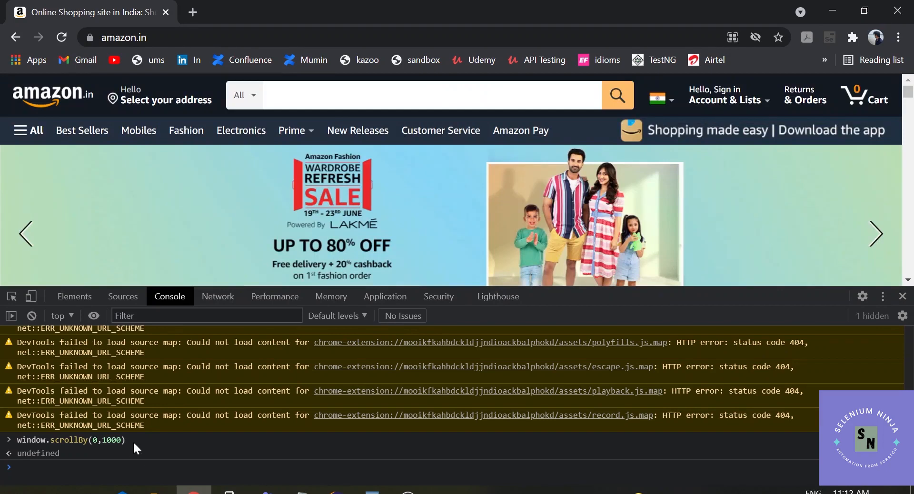
{"action": "left_click_drag", "start_coordinate": [133, 440], "coordinate": [81, 443]}
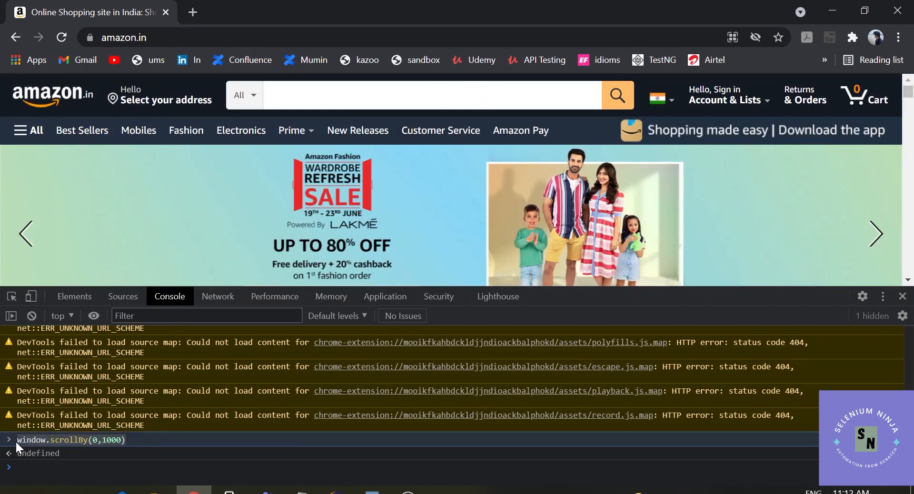
Declare JavascriptExecutor js = (JavascriptExecutor) driver; on a new line after the page load.
{"action": "key", "text": "alt+Tab"}
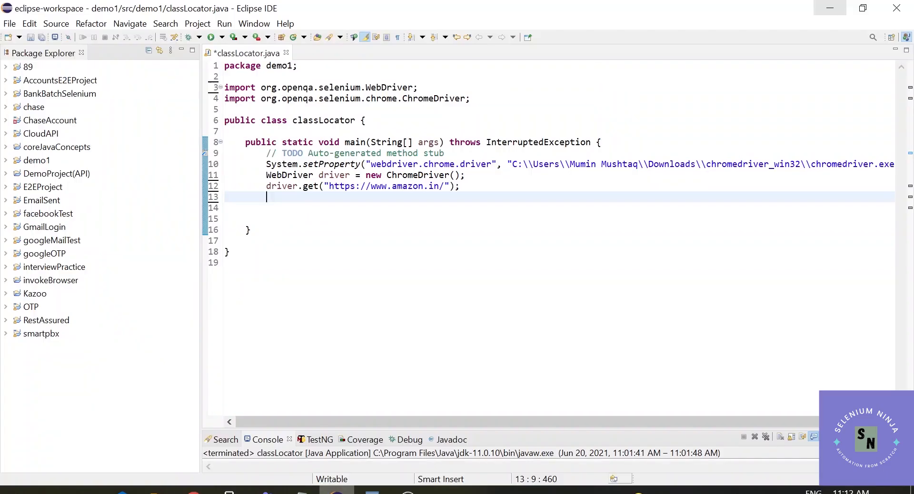
{"action": "key", "text": "Return"}
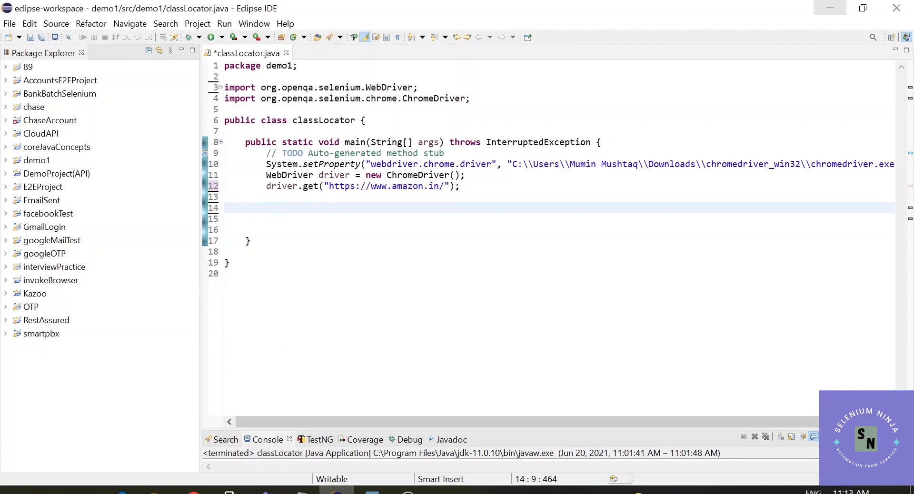
{"action": "type", "text": "Ja"}
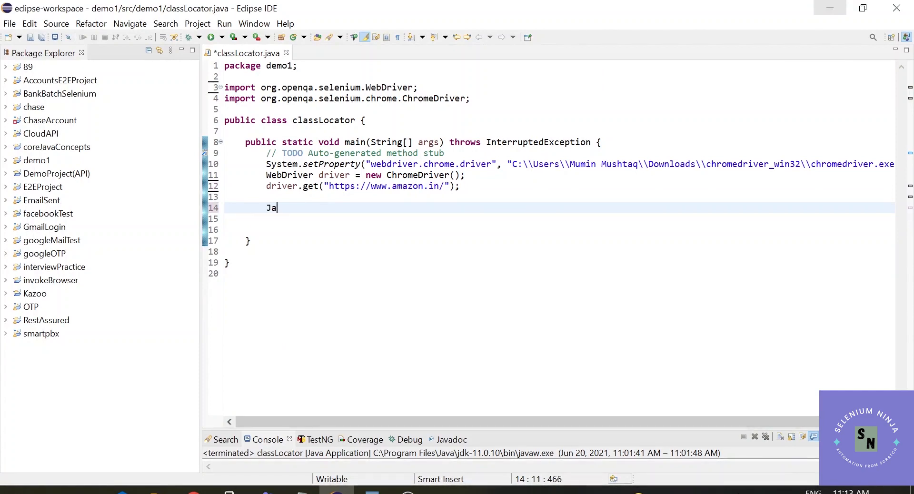
{"action": "type", "text": "vaScri"}
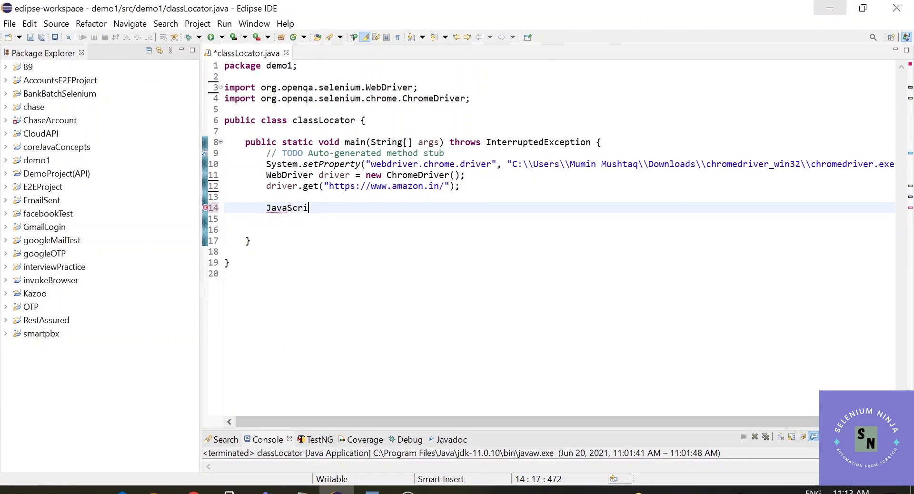
{"action": "type", "text": "pt"}
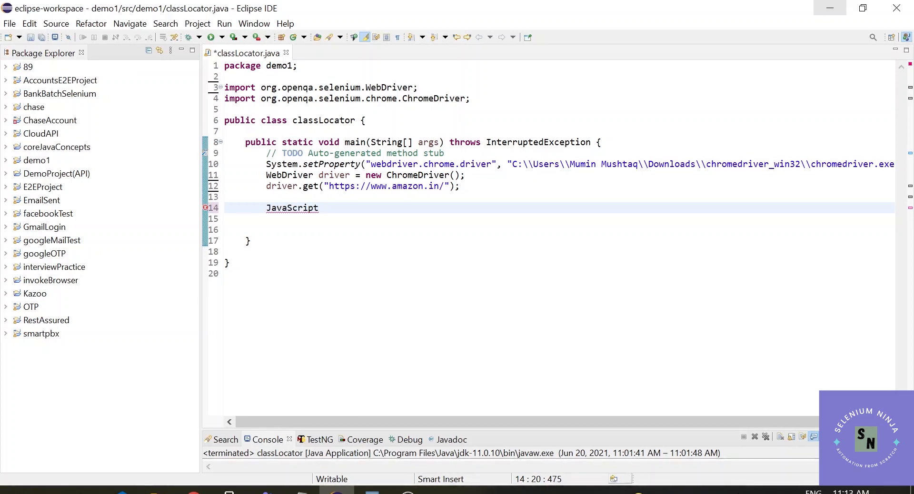
{"action": "key", "text": "BackSpace"}
{"action": "type", "text": "Executo"}
{"action": "type", "text": "r js = "}
{"action": "type", "text": "("}
{"action": "type", "text": "Ja"}
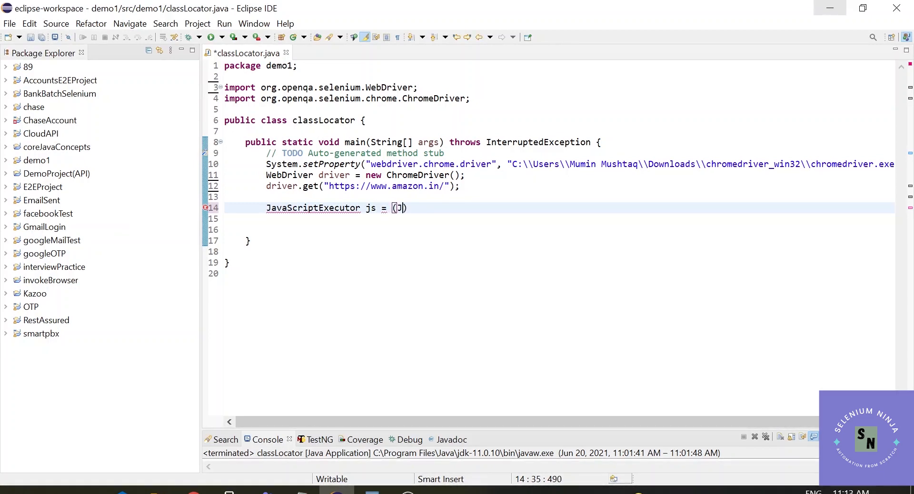
{"action": "type", "text": "vaScript"}
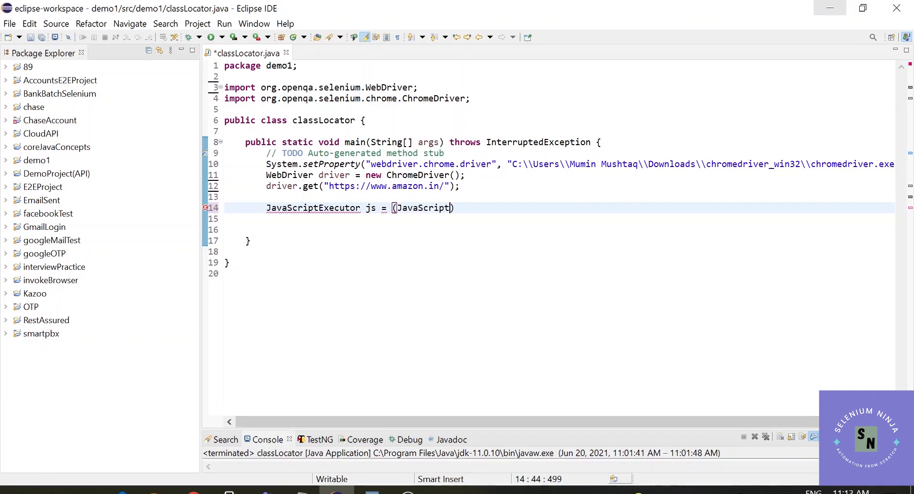
{"action": "type", "text": "Executor"}
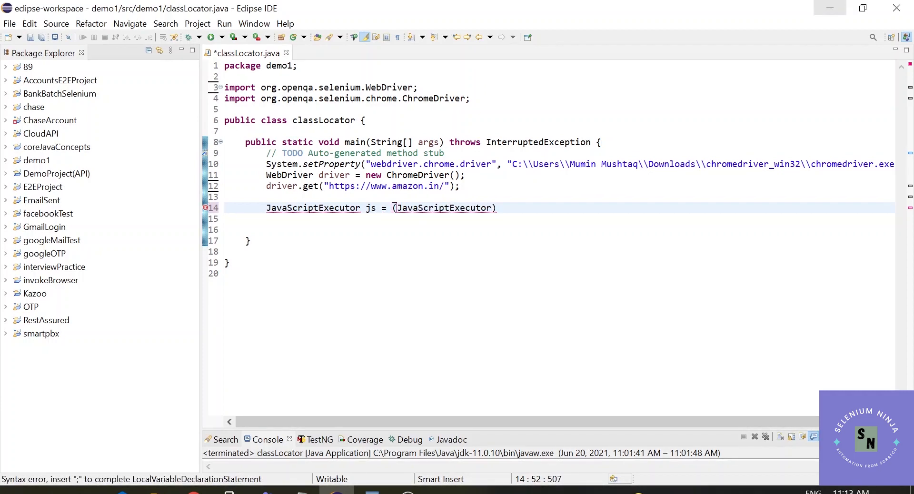
{"action": "key", "text": "Right"}
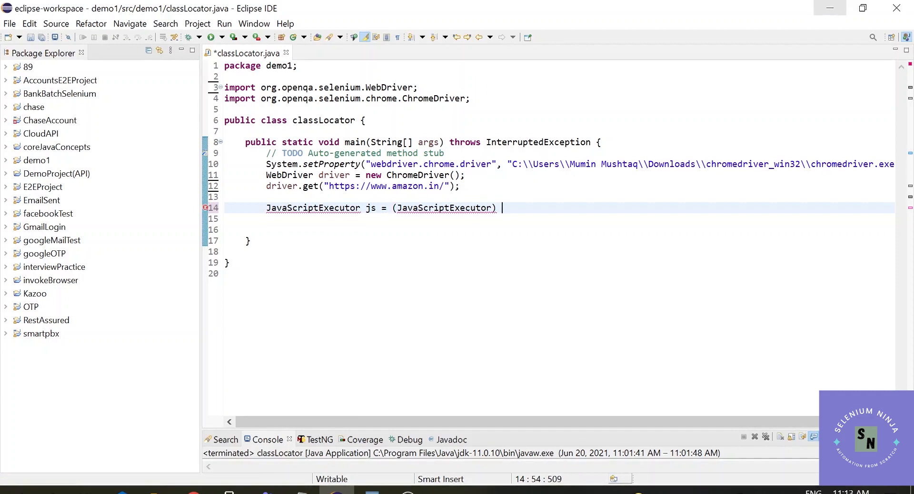
{"action": "type", "text": "driver"}
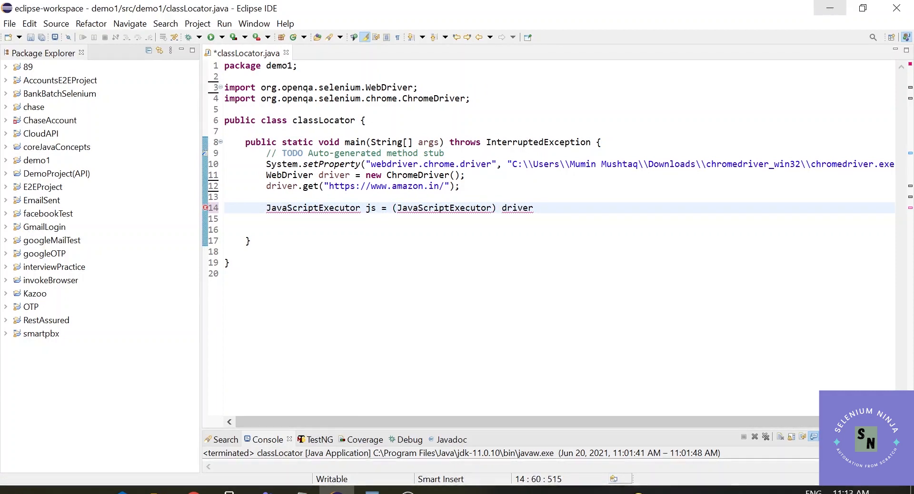
{"action": "type", "text": ";"}
{"action": "key", "text": "Return"}
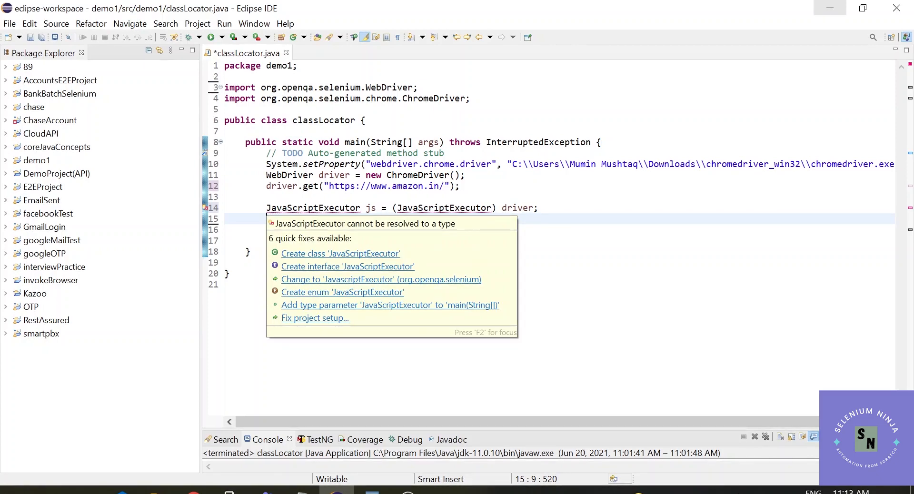
Apply quick fixes so JavascriptExecutor is imported and both type names resolve.
{"action": "left_click", "coordinate": [314, 208]}
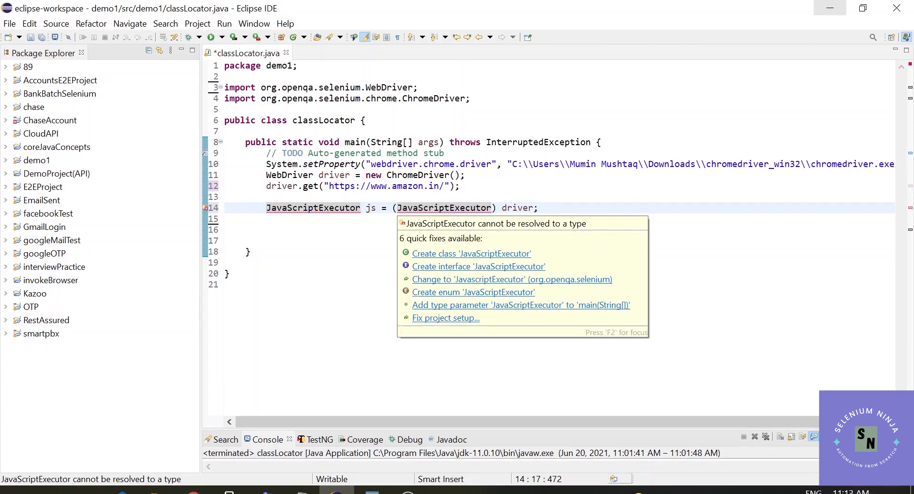
{"action": "left_click", "coordinate": [480, 280]}
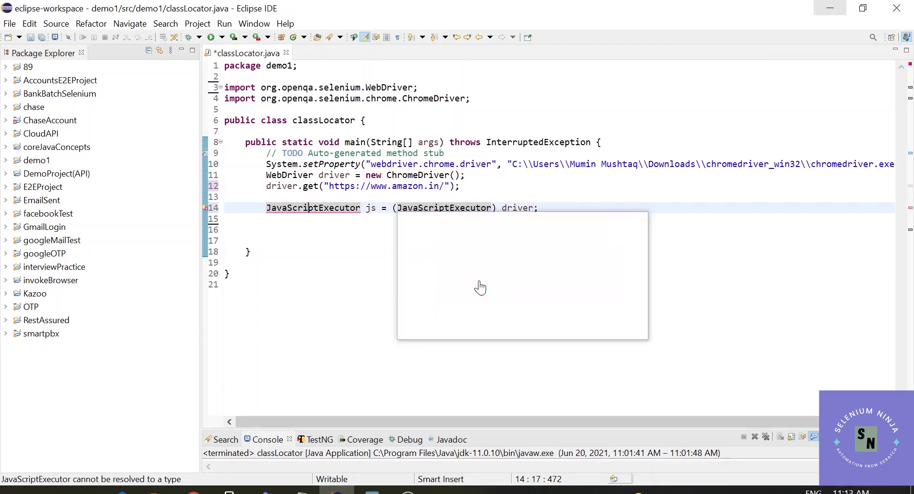
{"action": "left_click", "coordinate": [480, 287]}
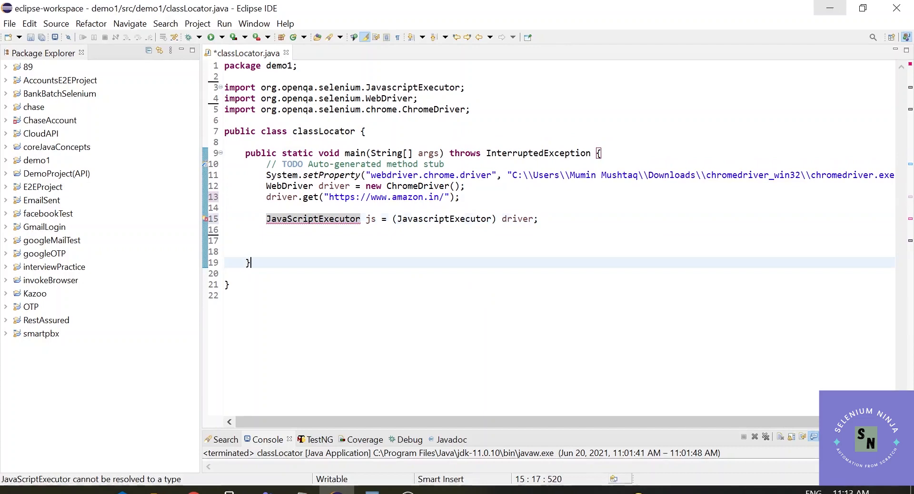
{"action": "mouse_move", "coordinate": [313, 208]}
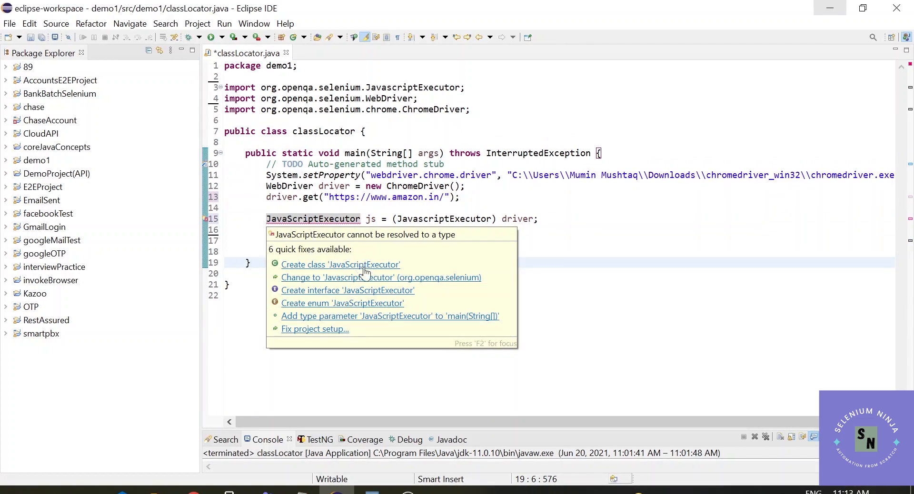
{"action": "left_click", "coordinate": [366, 277]}
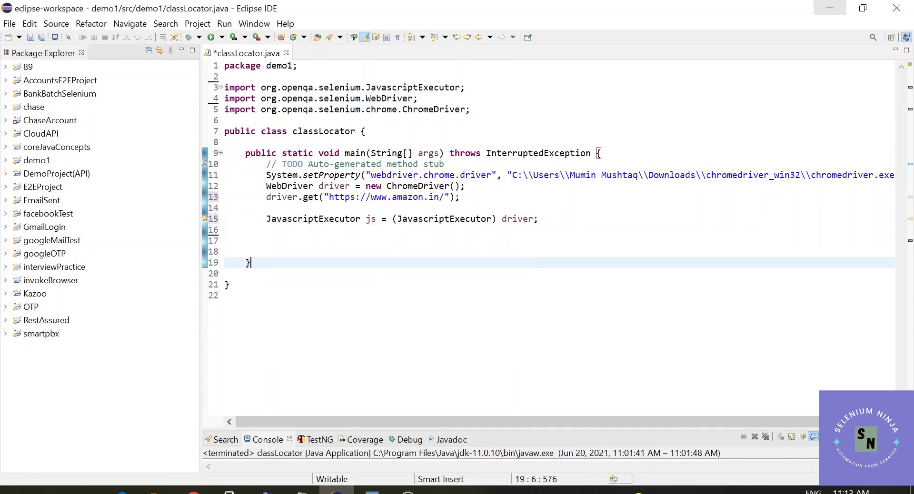
Add a js.executeScript("") call below the declaration with empty quotes ready.
{"action": "left_click", "coordinate": [643, 219]}
{"action": "key", "text": "Return"}
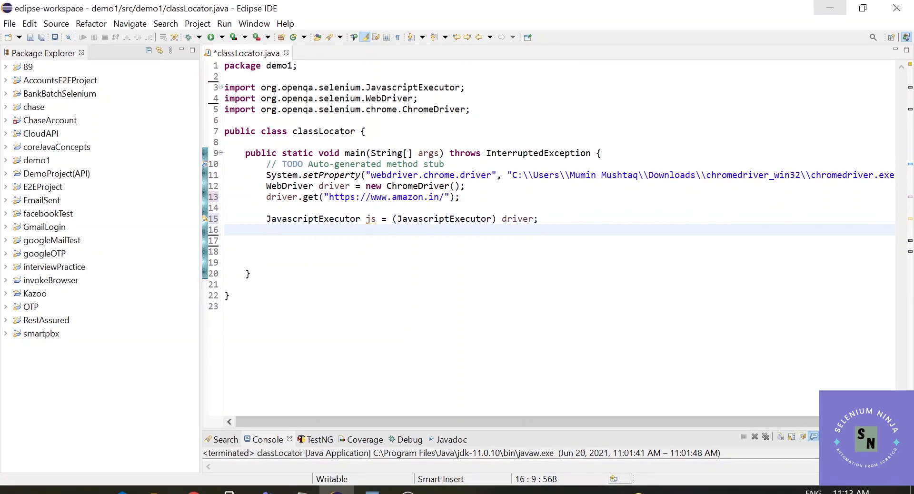
{"action": "type", "text": "js"}
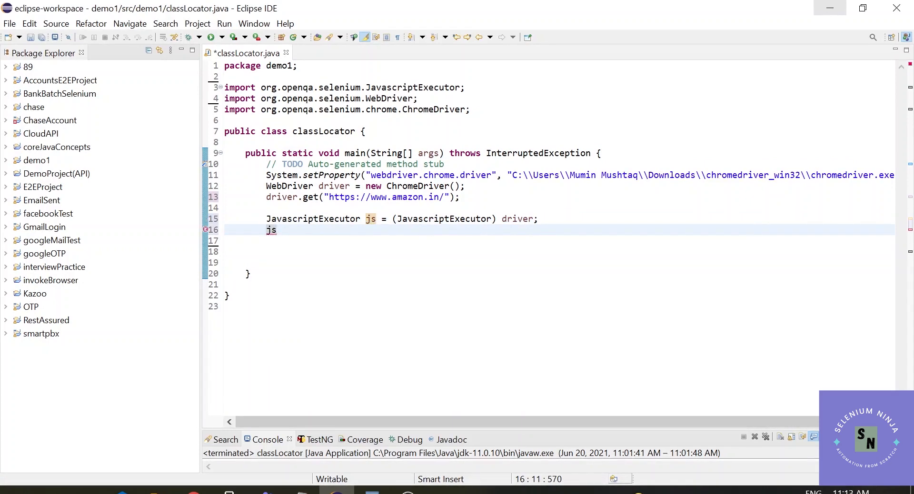
{"action": "type", "text": ".e"}
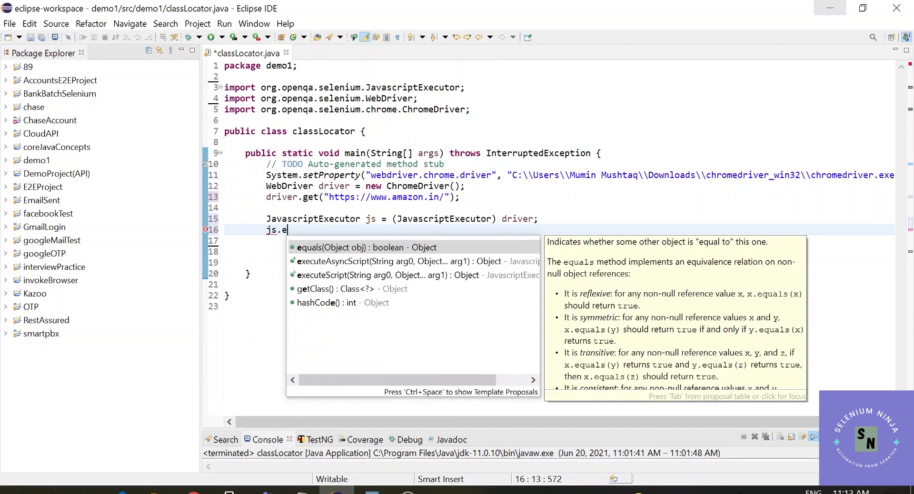
{"action": "type", "text": "xe"}
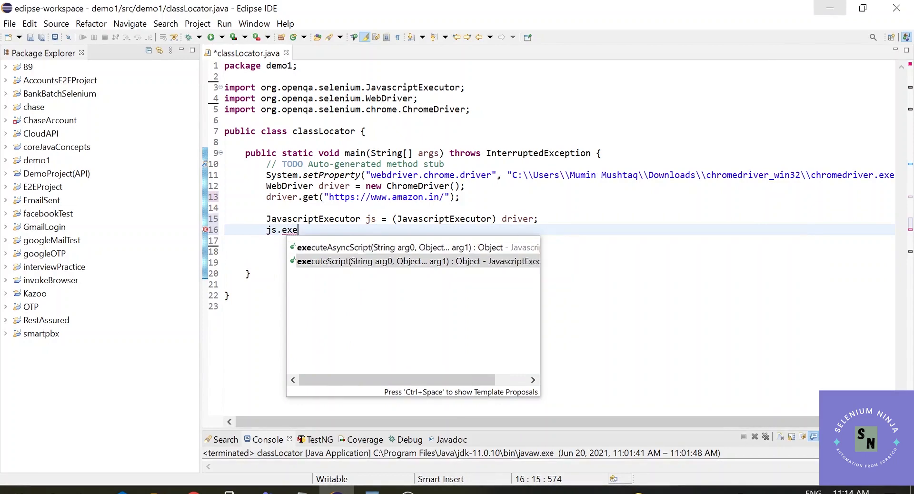
{"action": "key", "text": "Return"}
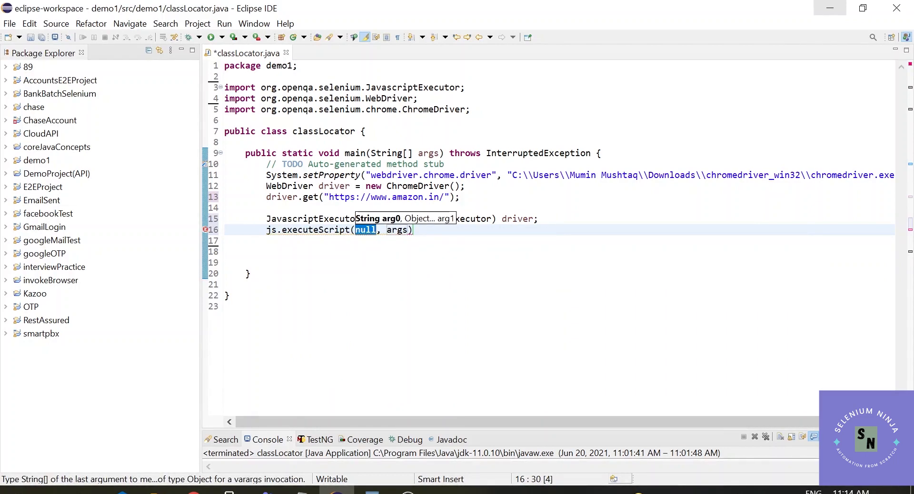
{"action": "key", "text": "Tab"}
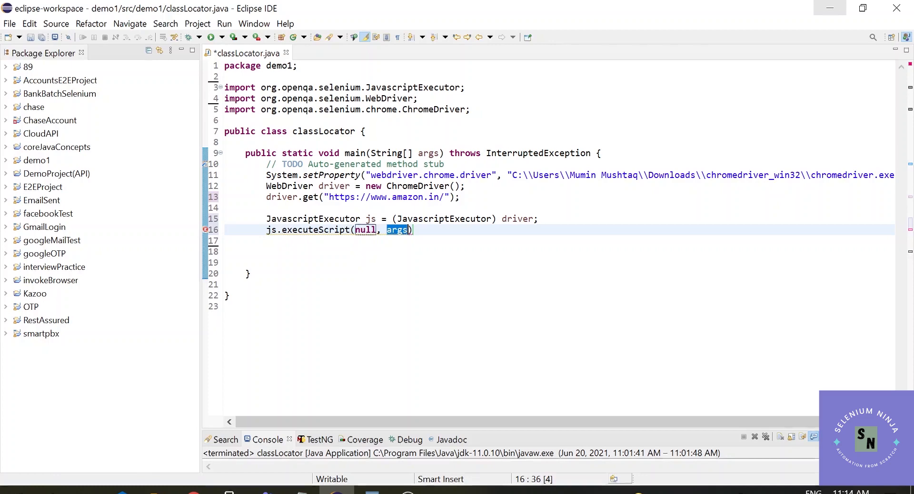
{"action": "key", "text": "BackSpace"}
{"action": "key", "text": "BackSpace"}
{"action": "key", "text": "BackSpace"}
{"action": "key", "text": "BackSpace"}
{"action": "key", "text": "BackSpace"}
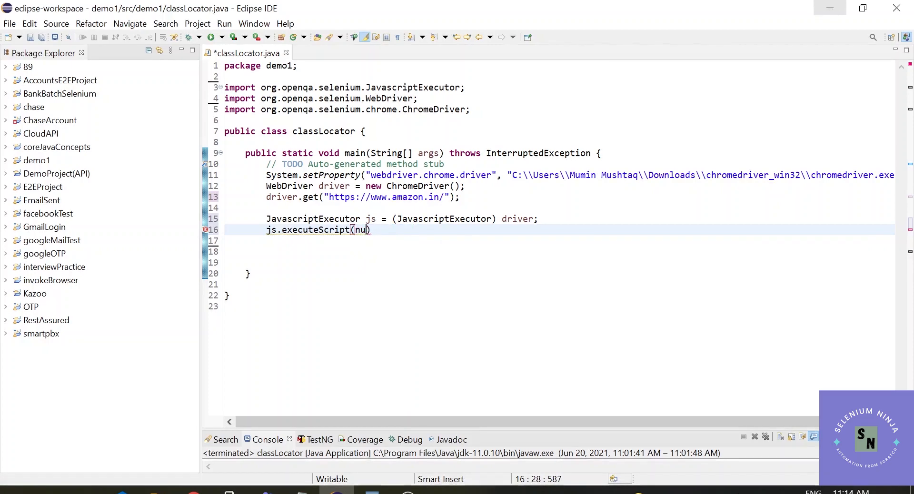
{"action": "key", "text": "BackSpace"}
{"action": "key", "text": "BackSpace"}
{"action": "type", "text": "\""}
{"action": "key", "text": "Left"}
Paste window.scrollBy(0,1000) inside the quotes, end the statement and save the class.
{"action": "key", "text": "alt+Tab"}
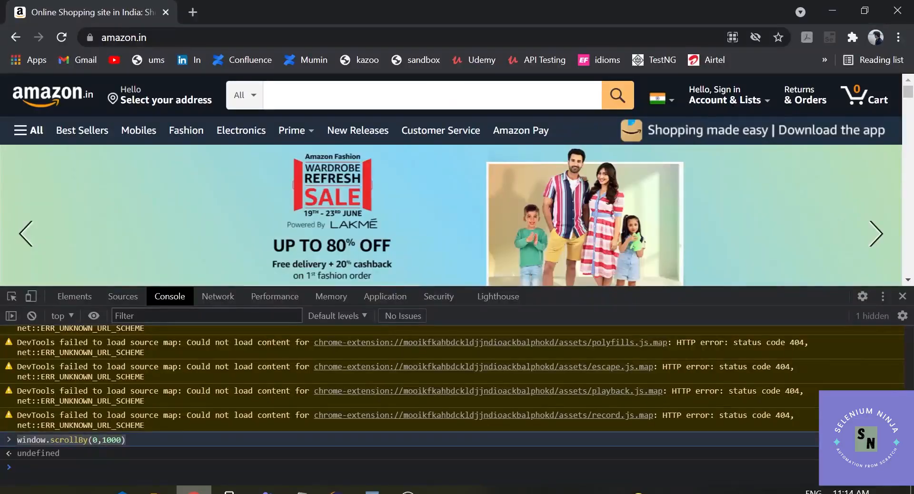
{"action": "key", "text": "alt+Tab"}
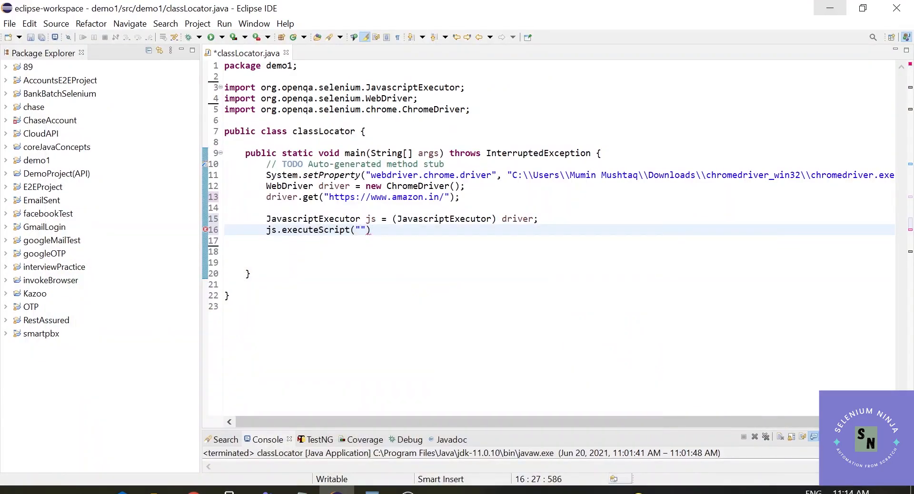
{"action": "type", "text": "window.scrollBy(0,1000)"}
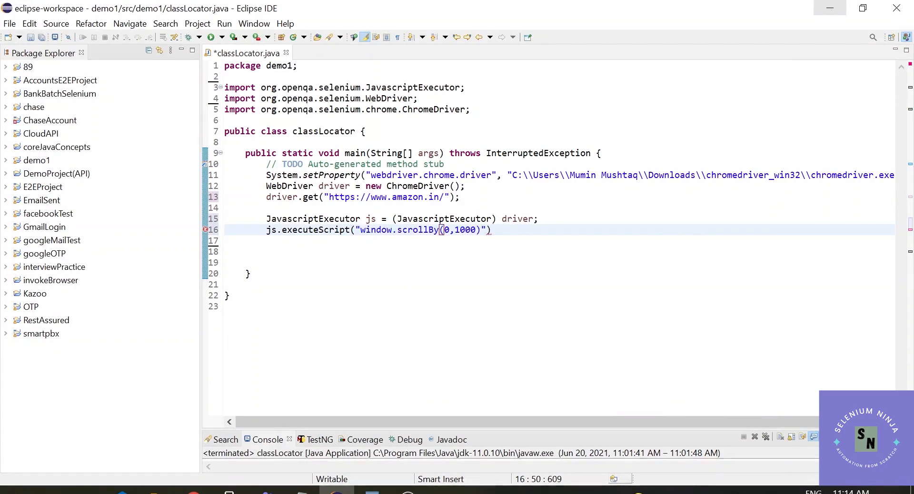
{"action": "key", "text": "End"}
{"action": "type", "text": ";"}
{"action": "key", "text": "Return"}
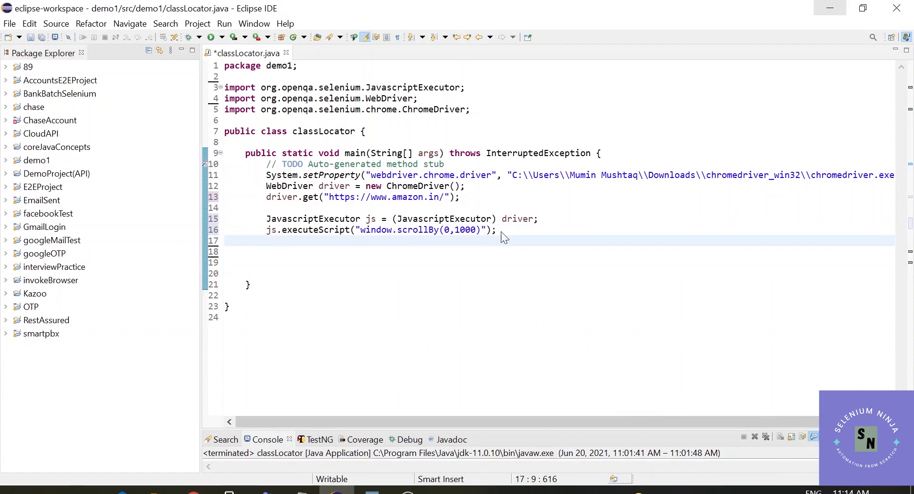
{"action": "key", "text": "ctrl+s"}
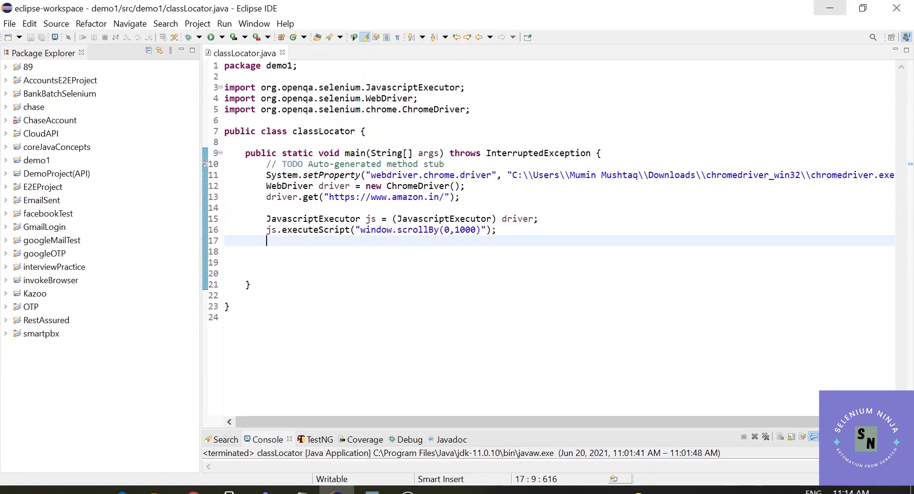
Run classLocator via Run As > Java Application.
{"action": "right_click", "coordinate": [457, 163]}
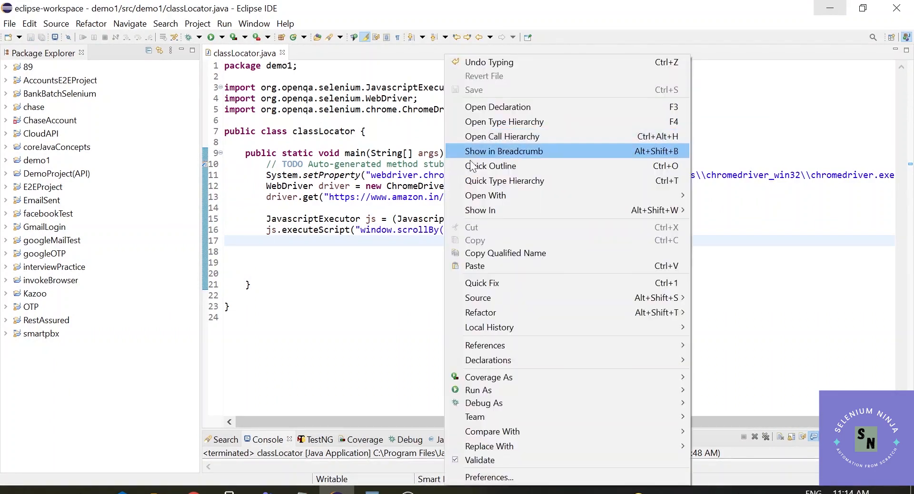
{"action": "mouse_move", "coordinate": [479, 390]}
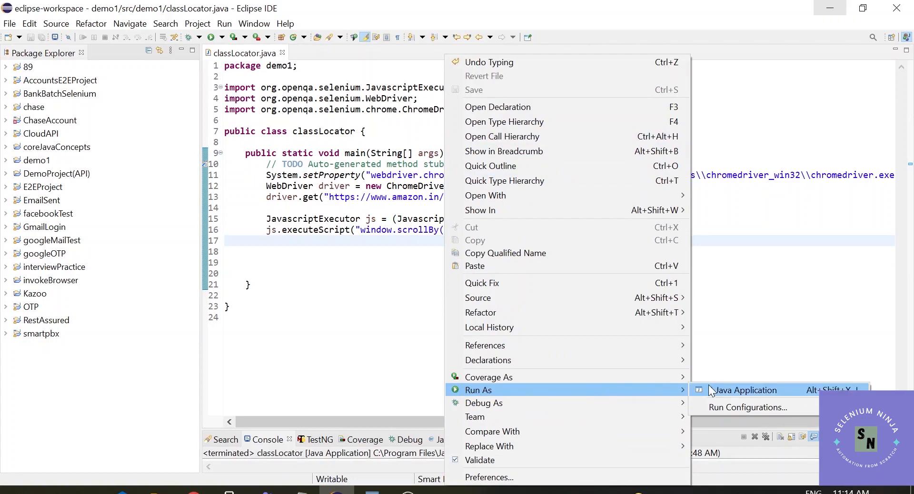
{"action": "left_click", "coordinate": [743, 391]}
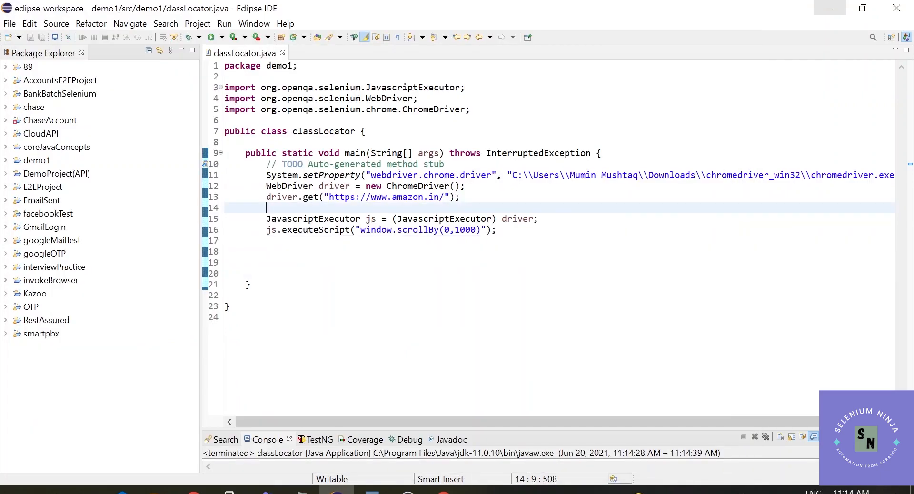
Insert driver.manage().window().maximize(); before driver.get and save the class.
{"action": "left_click", "coordinate": [464, 186]}
{"action": "key", "text": "Return"}
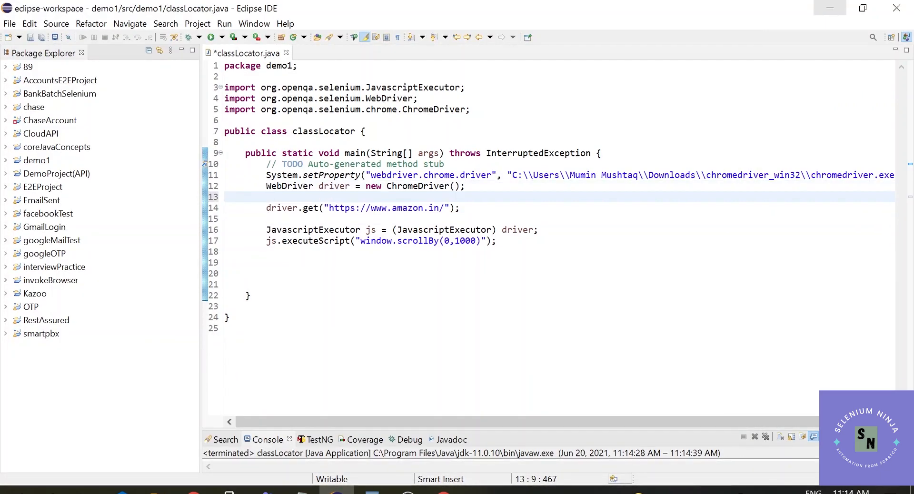
{"action": "type", "text": "w"}
{"action": "key", "text": "BackSpace"}
{"action": "type", "text": "driver."}
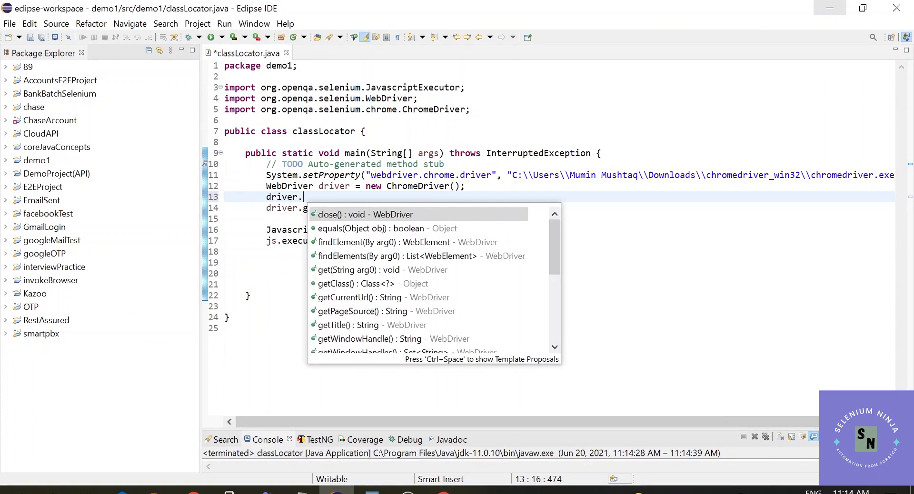
{"action": "type", "text": "man"}
{"action": "key", "text": "Return"}
{"action": "type", "text": ".w"}
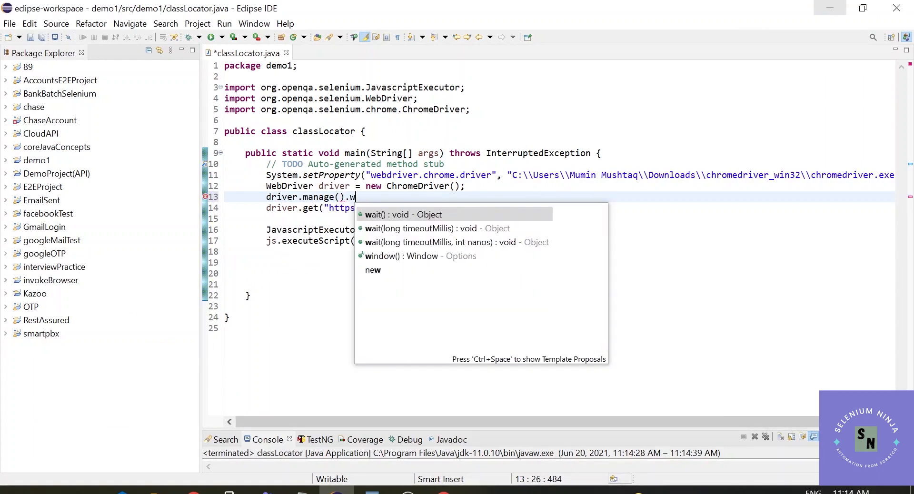
{"action": "type", "text": "ind"}
{"action": "key", "text": "Return"}
{"action": "type", "text": "."}
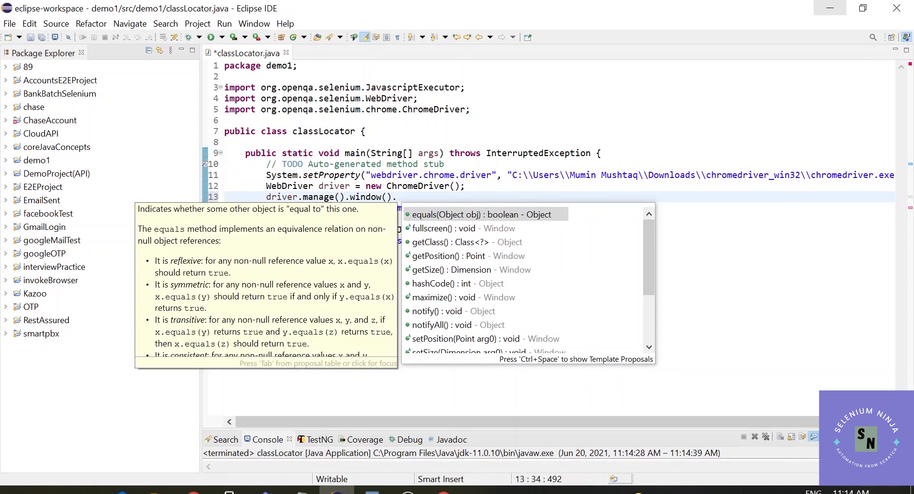
{"action": "type", "text": "ma"}
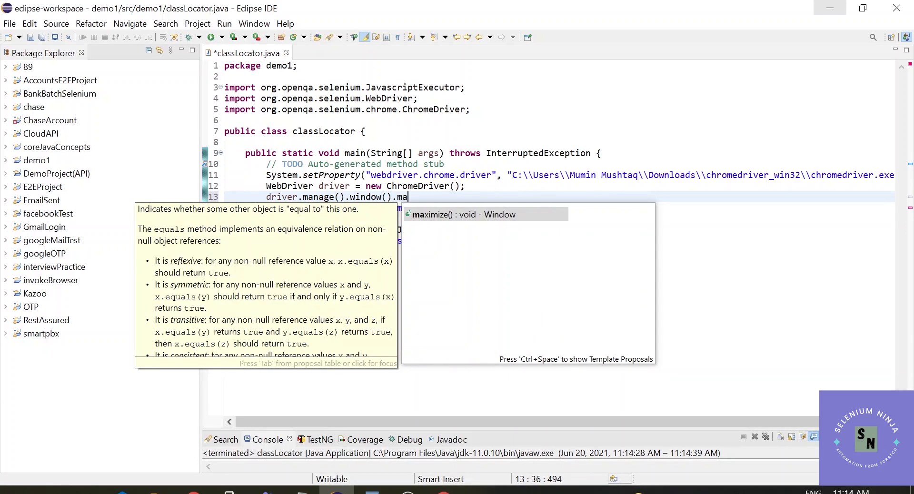
{"action": "key", "text": "Return"}
{"action": "type", "text": ";"}
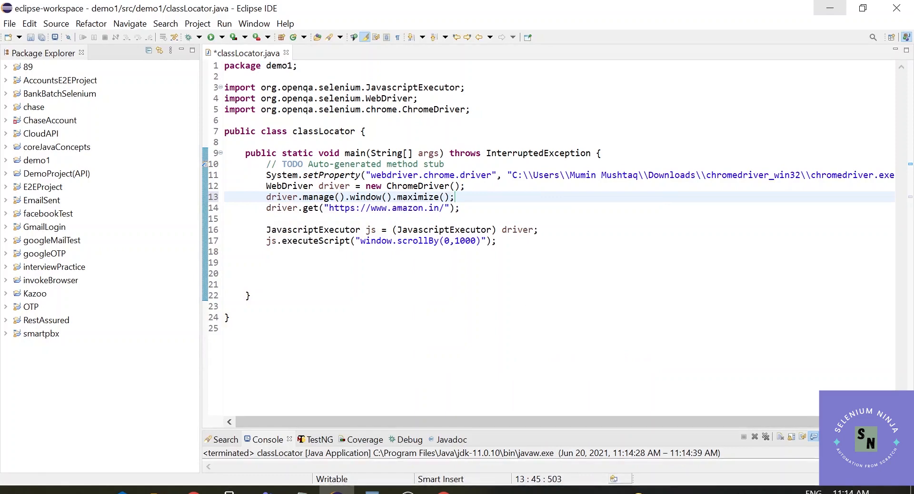
{"action": "key", "text": "ctrl+s"}
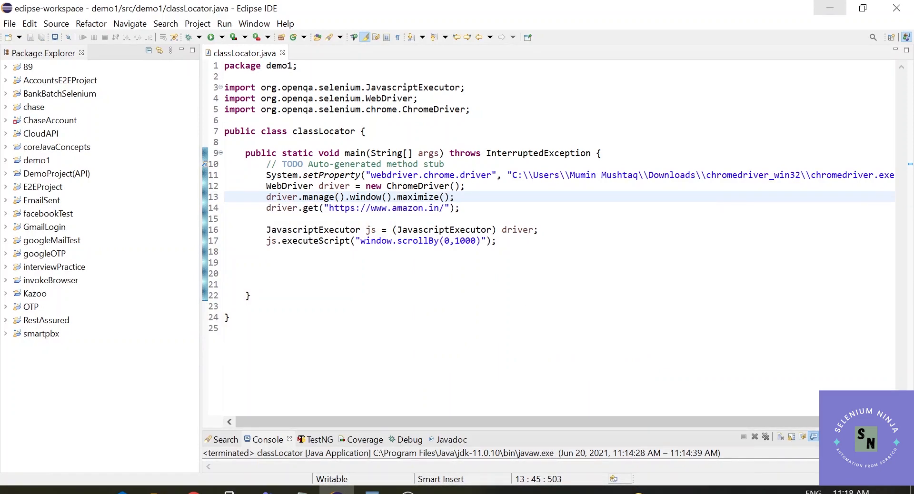
{"action": "key", "text": "alt+Tab"}
{"action": "scroll", "coordinate": [227, 191], "scroll_direction": "up", "scroll_amount": 5}
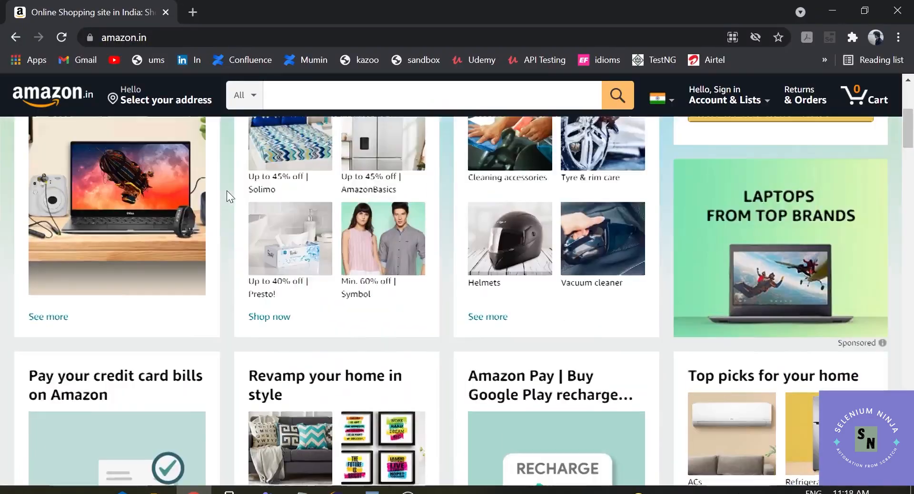
{"action": "scroll", "coordinate": [227, 191], "scroll_direction": "up", "scroll_amount": 3}
{"action": "scroll", "coordinate": [226, 191], "scroll_direction": "down", "scroll_amount": 8}
{"action": "scroll", "coordinate": [229, 192], "scroll_direction": "down", "scroll_amount": 8}
{"action": "scroll", "coordinate": [230, 193], "scroll_direction": "down", "scroll_amount": 8}
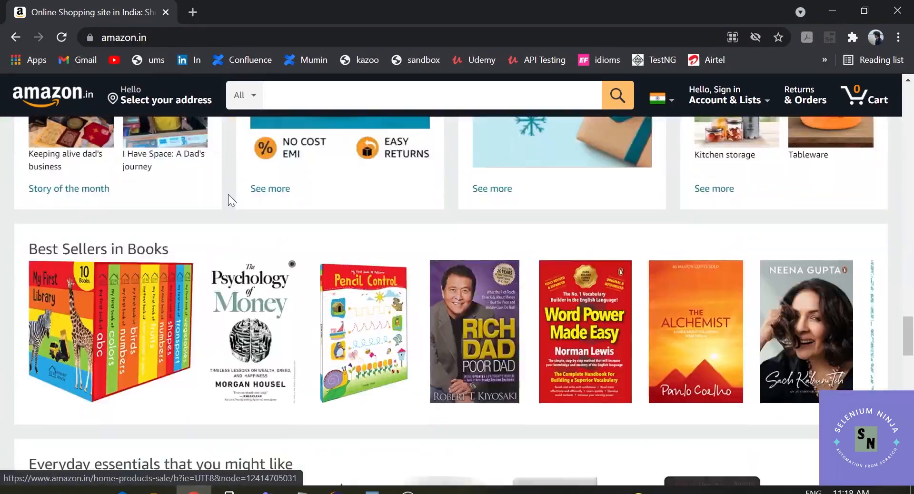
{"action": "scroll", "coordinate": [228, 194], "scroll_direction": "down", "scroll_amount": 8}
{"action": "scroll", "coordinate": [228, 196], "scroll_direction": "down", "scroll_amount": 5}
{"action": "scroll", "coordinate": [225, 200], "scroll_direction": "down", "scroll_amount": 5}
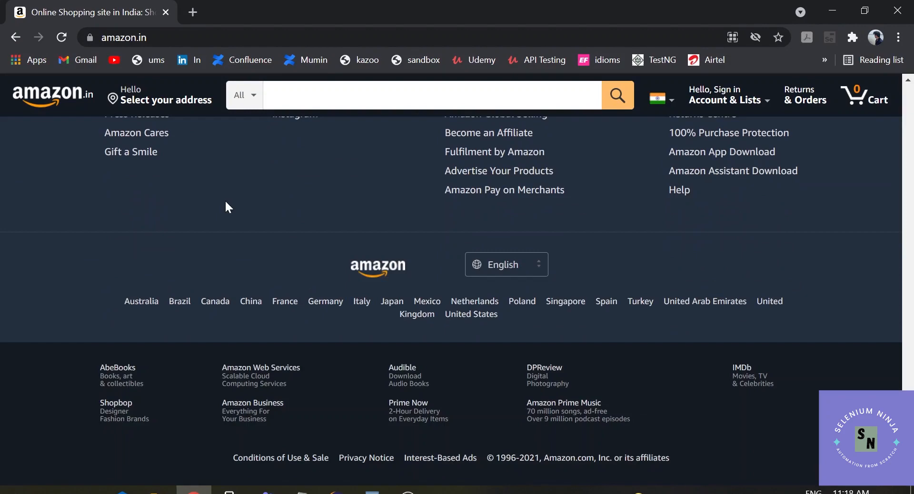
{"action": "scroll", "coordinate": [225, 199], "scroll_direction": "up", "scroll_amount": 5}
{"action": "scroll", "coordinate": [225, 201], "scroll_direction": "up", "scroll_amount": 5}
{"action": "key", "text": "alt+Tab"}
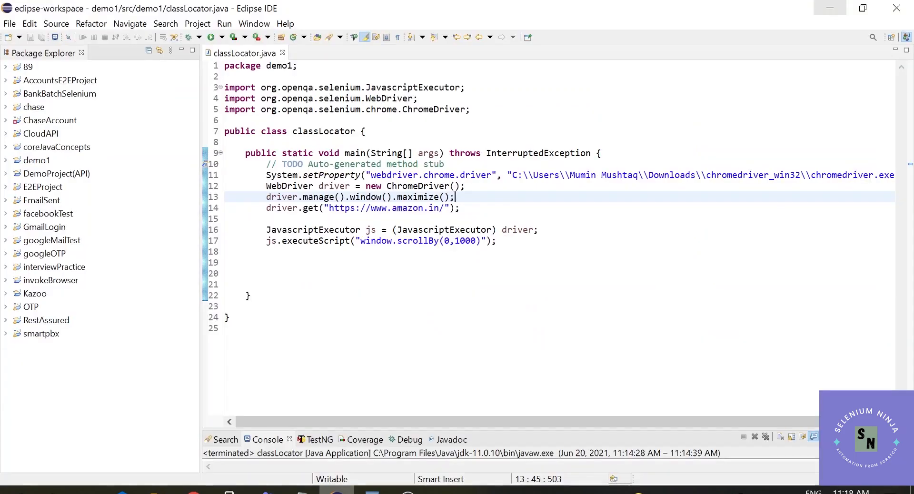
Duplicate the executeScript scrollBy line onto line 18.
{"action": "left_click_drag", "start_coordinate": [496, 241], "coordinate": [267, 240]}
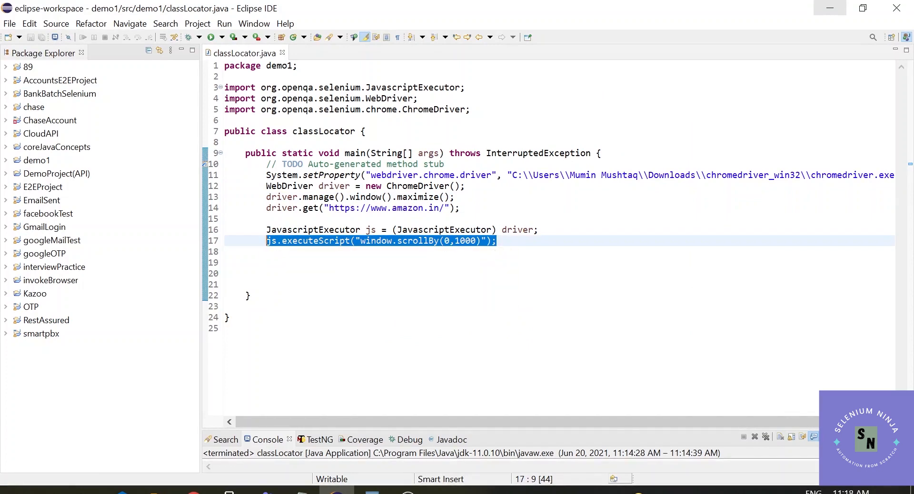
{"action": "key", "text": "ctrl+c"}
{"action": "key", "text": "ctrl+v"}
{"action": "key", "text": "Return"}
{"action": "key", "text": "ctrl+v"}
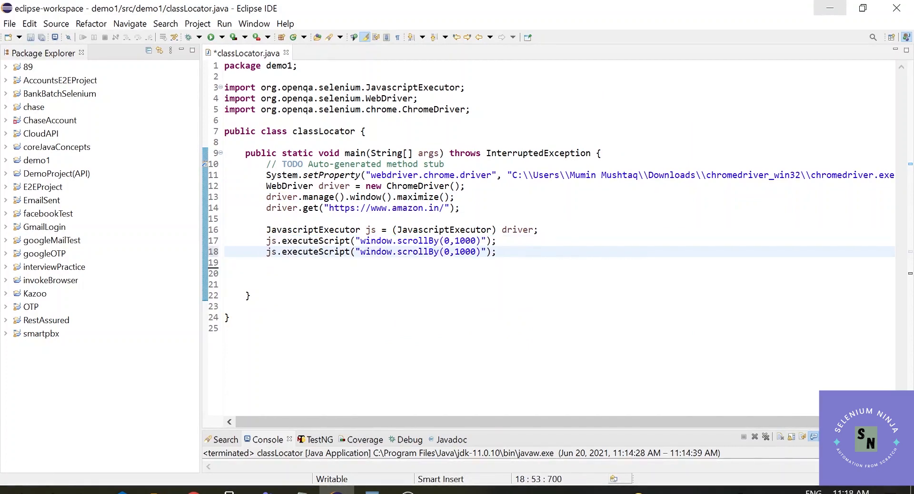
{"action": "type", "text": "//"}
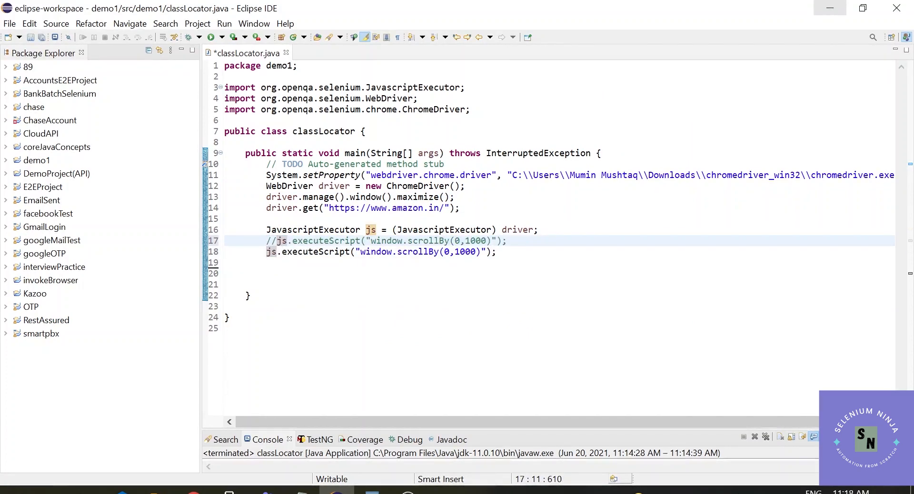
Replace 1000 with document.body.scrollHeight in the copy, commenting out the original, and save.
{"action": "key", "text": "Down"}
{"action": "key", "text": "End"}
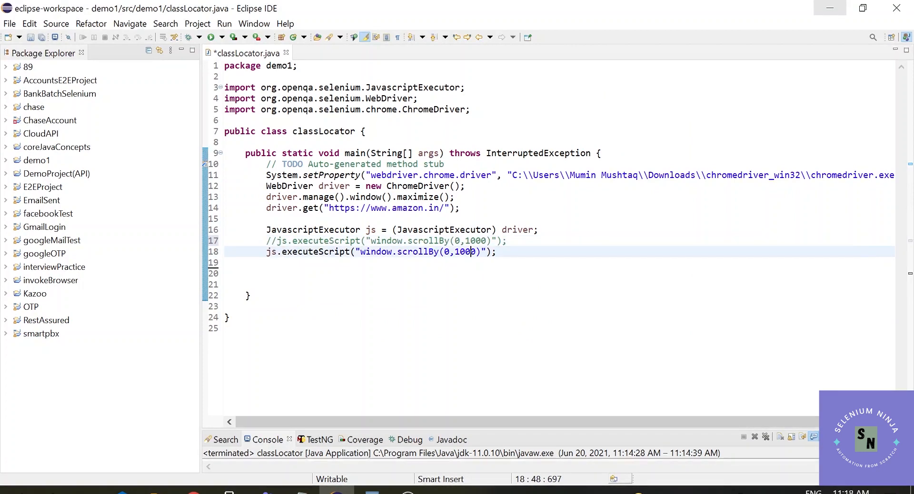
{"action": "key", "text": "ctrl+shift+Left"}
{"action": "key", "text": "Right"}
{"action": "key", "text": "BackSpace"}
{"action": "key", "text": "BackSpace"}
{"action": "key", "text": "BackSpace"}
{"action": "key", "text": "Delete"}
{"action": "type", "text": "docum"}
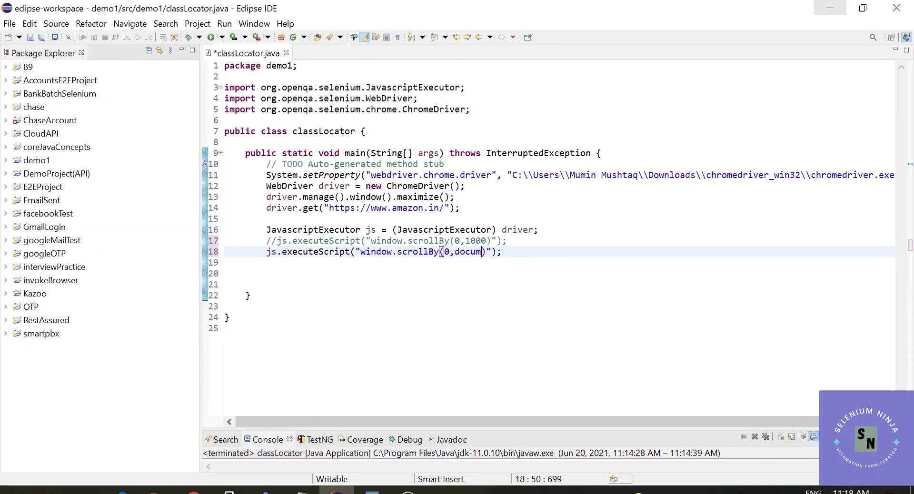
{"action": "type", "text": "ent.bo"}
{"action": "type", "text": "dy.scro"}
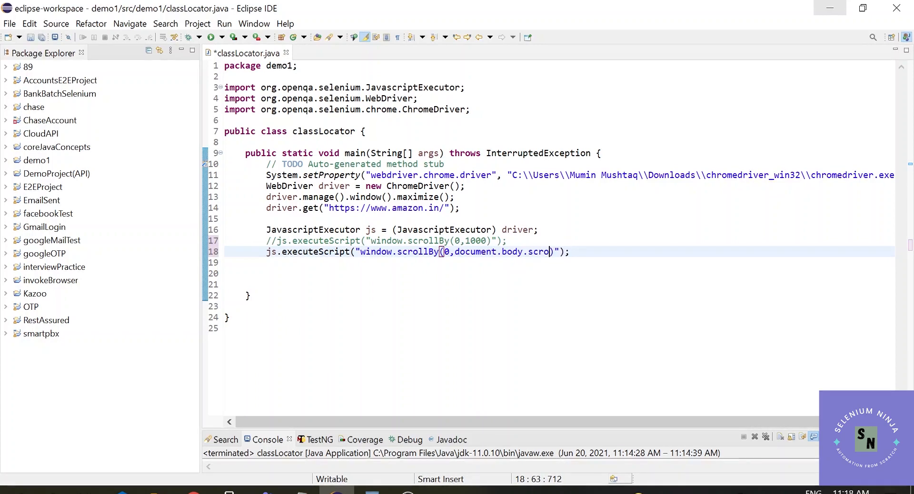
{"action": "type", "text": "llHeight"}
{"action": "key", "text": "ctrl+s"}
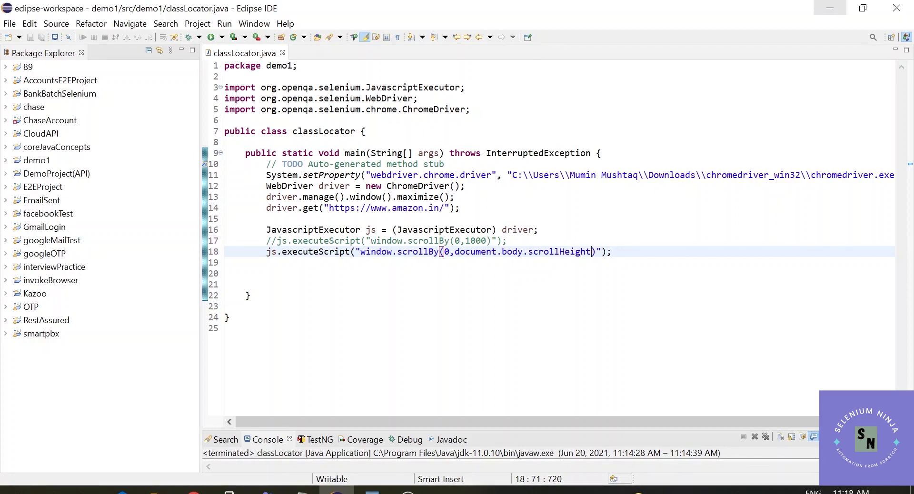
Run the updated classLocator via Run As > Java Application.
{"action": "right_click", "coordinate": [469, 85]}
{"action": "mouse_move", "coordinate": [503, 390]}
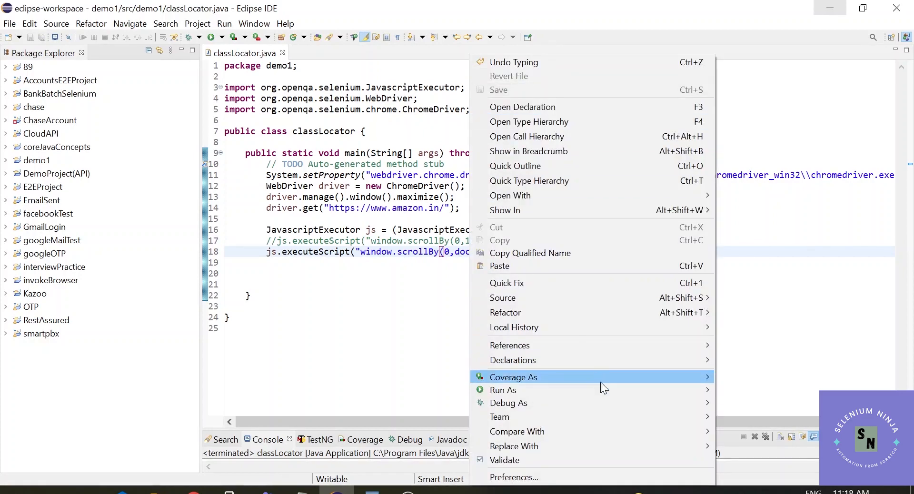
{"action": "left_click", "coordinate": [768, 390]}
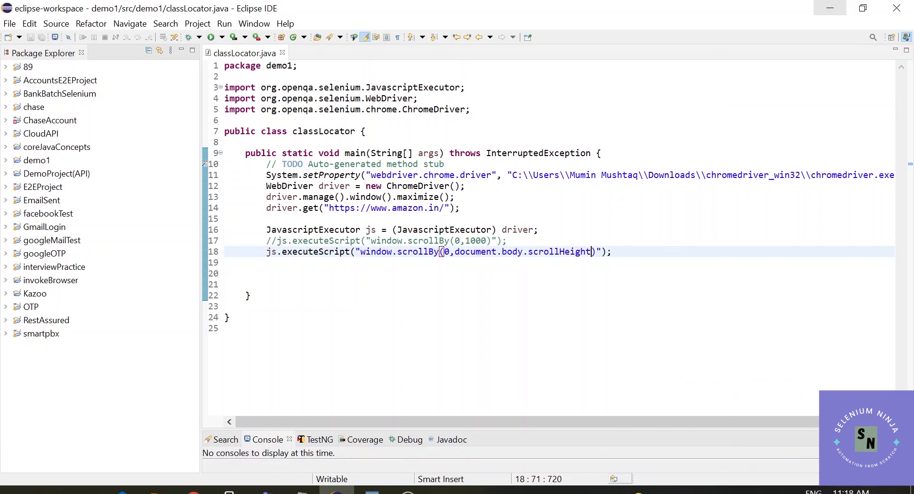